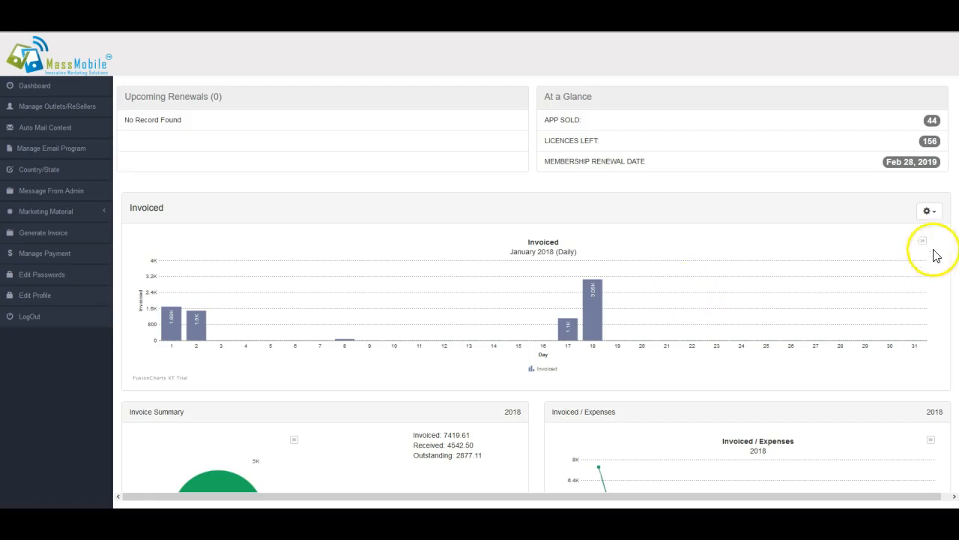
- Change the Invoiced chart's reporting period to Last 12 months, keeping the Invoiced Total report type
left_click(928, 211)
left_click(895, 274)
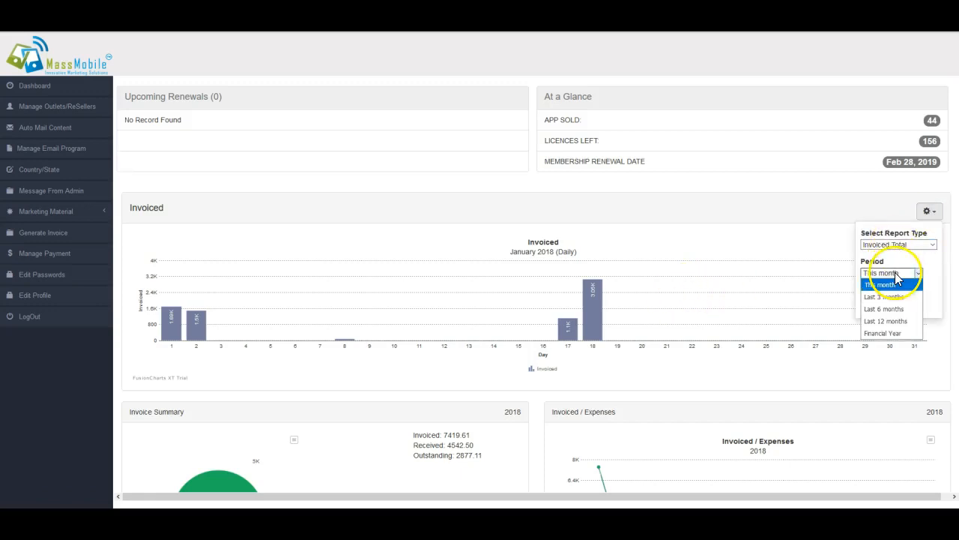
left_click(890, 321)
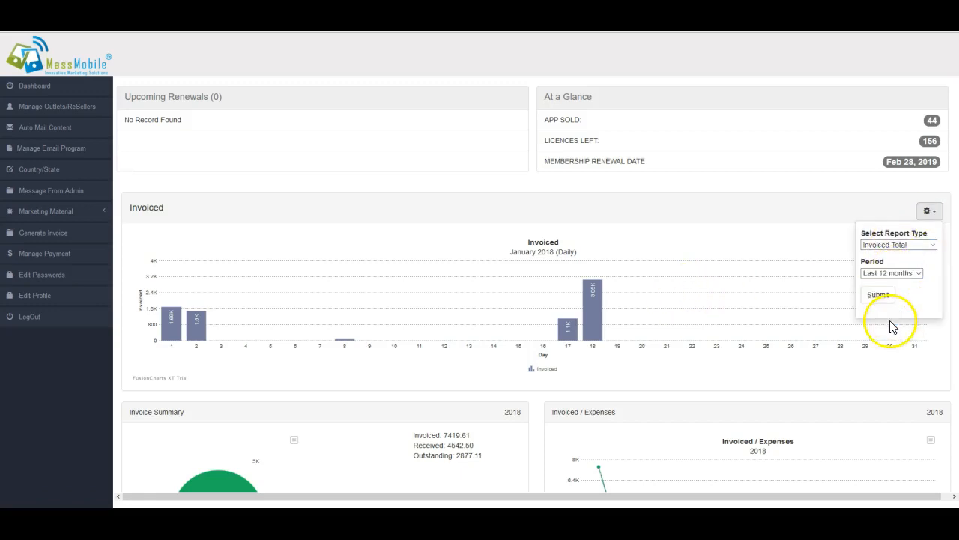
left_click(880, 297)
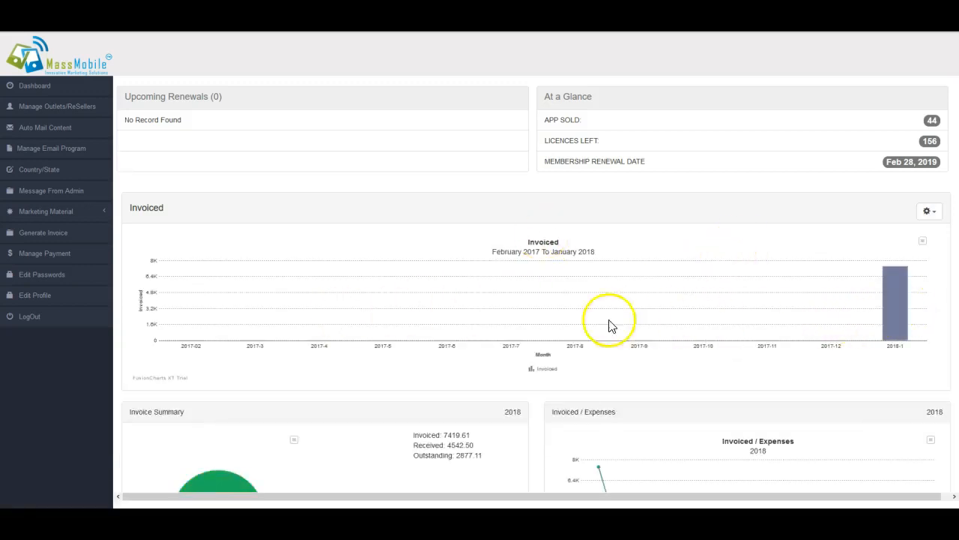
- Review the dashboard's invoice summary, invoiced versus expenses chart, and accounts receivable and payable
scroll(803, 279, "down", 2)
scroll(592, 250, "down", 3)
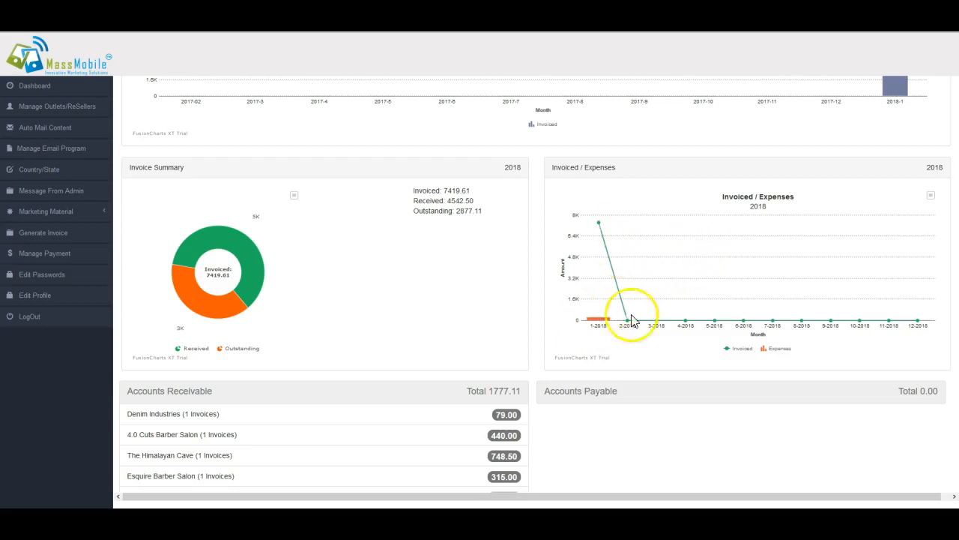
scroll(146, 352, "down", 1)
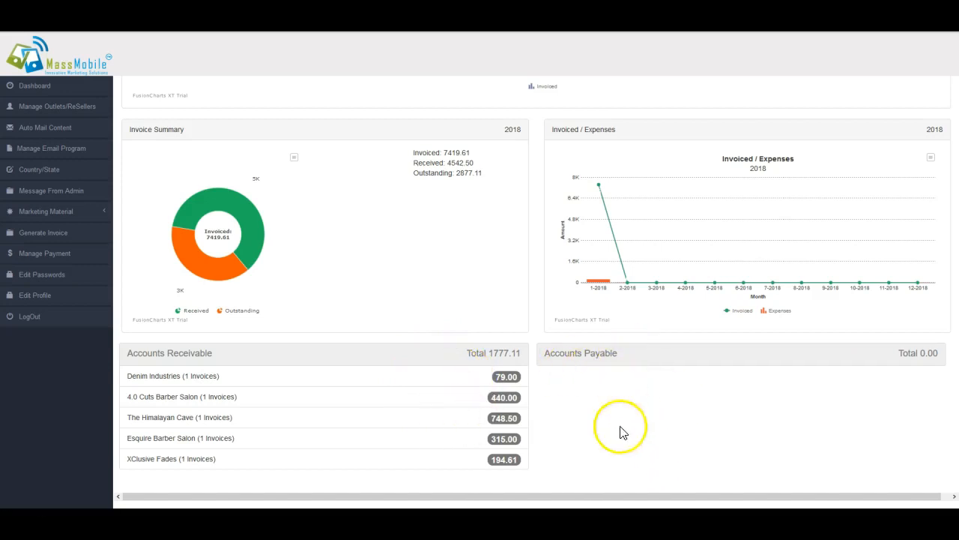
- Open the invoice list and view the draft, sent, paid, refunded and archived invoices before returning to all invoices
left_click(39, 234)
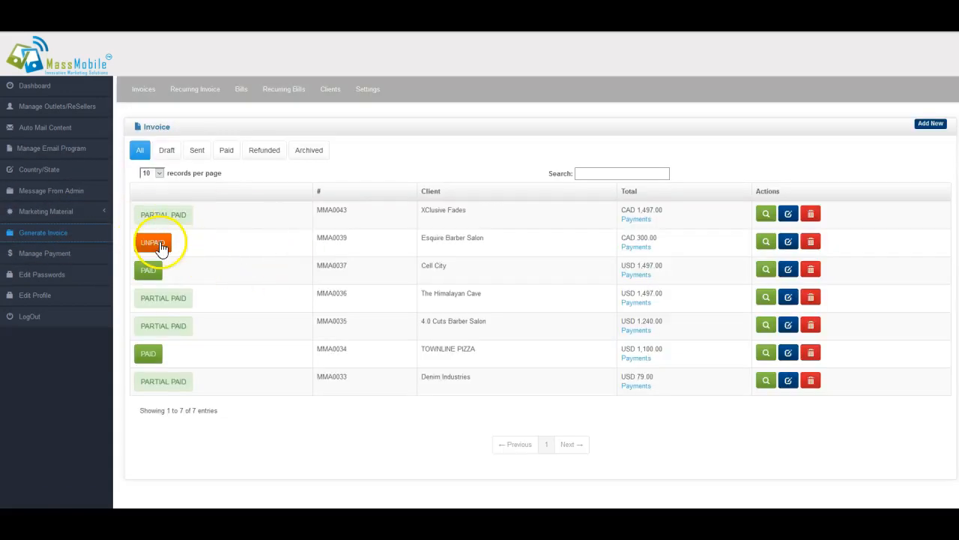
left_click(167, 152)
left_click(198, 153)
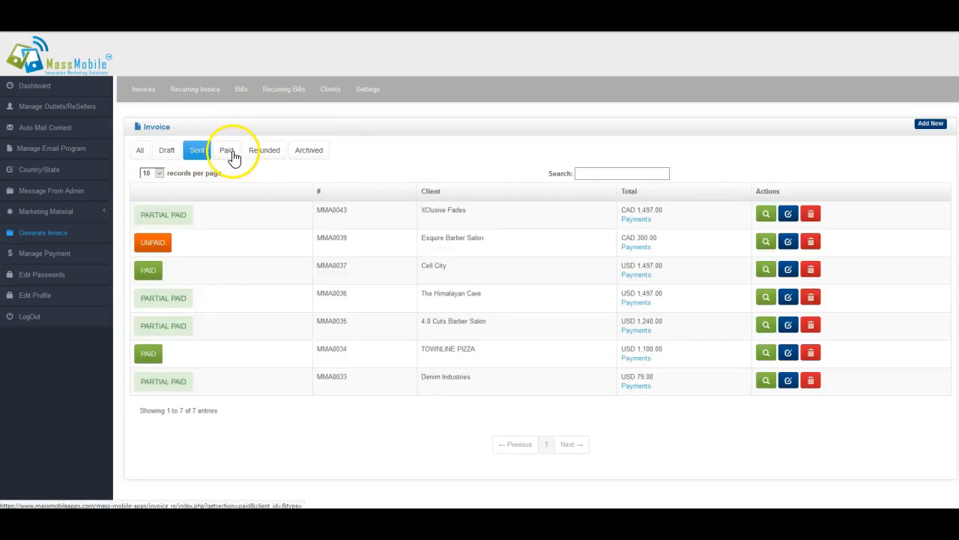
left_click(229, 153)
left_click(264, 155)
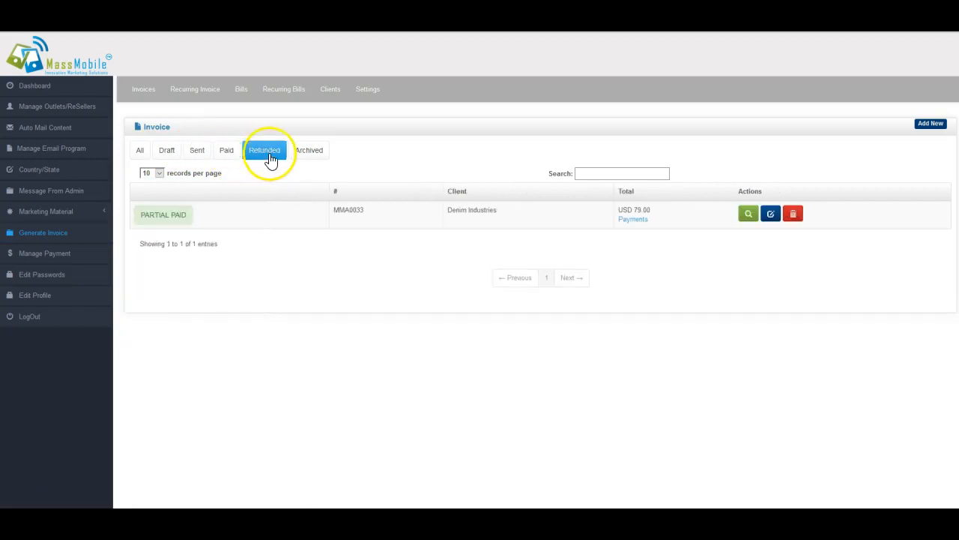
left_click(321, 157)
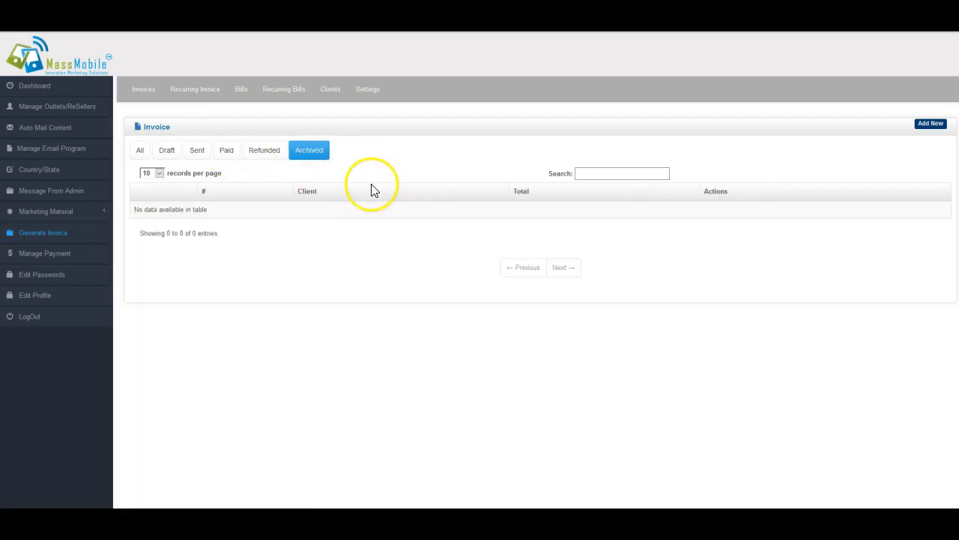
left_click(139, 153)
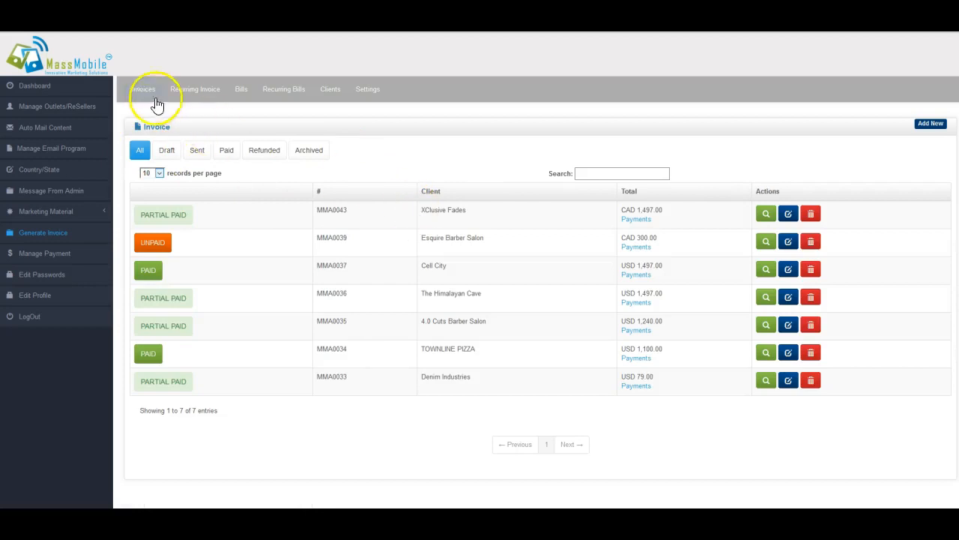
- Look through the recurring invoices, bills, recurring bills and clients lists
left_click(204, 101)
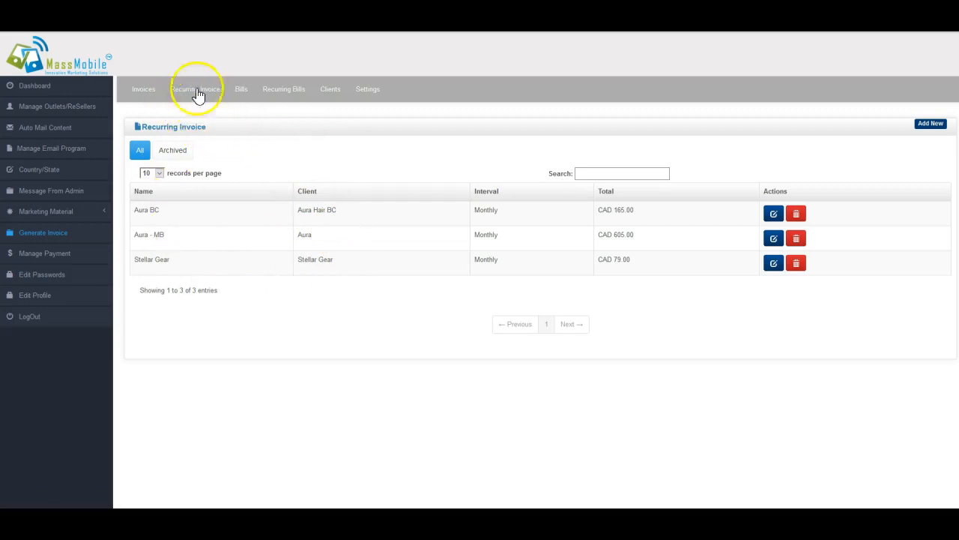
left_click(242, 91)
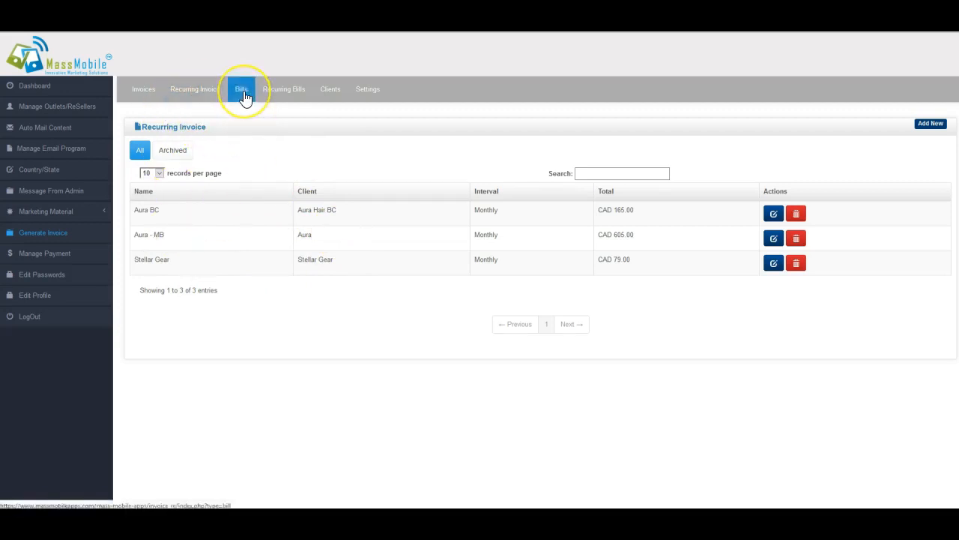
left_click(294, 90)
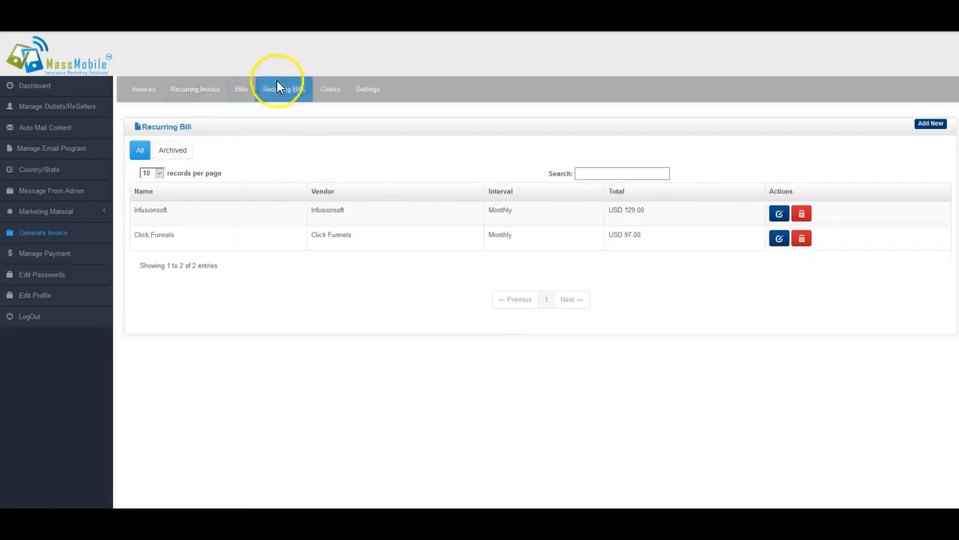
left_click(332, 91)
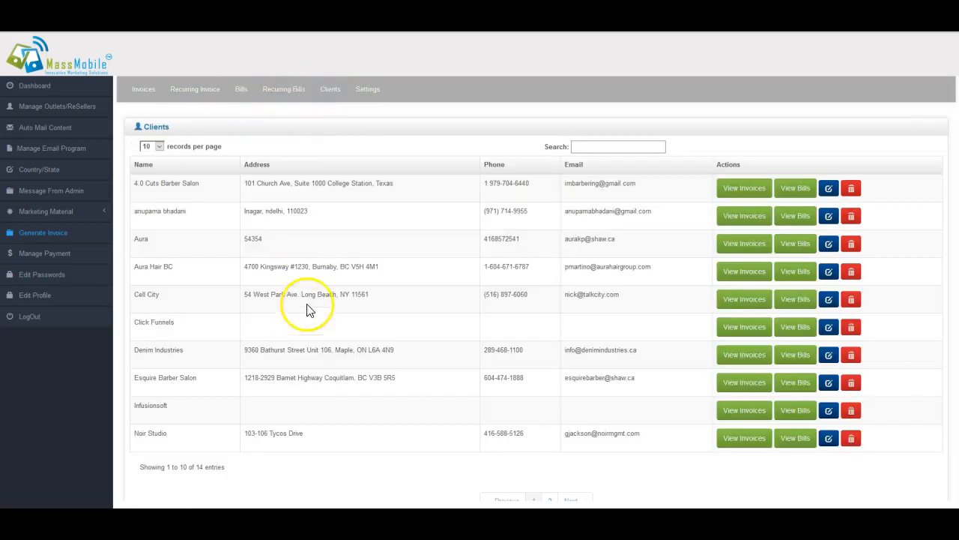
- Examine the invoicing settings, covering number prefixes and the mail templates for sent invoices, paid invoices, receipts and statements
left_click(368, 91)
scroll(260, 208, "down", 3)
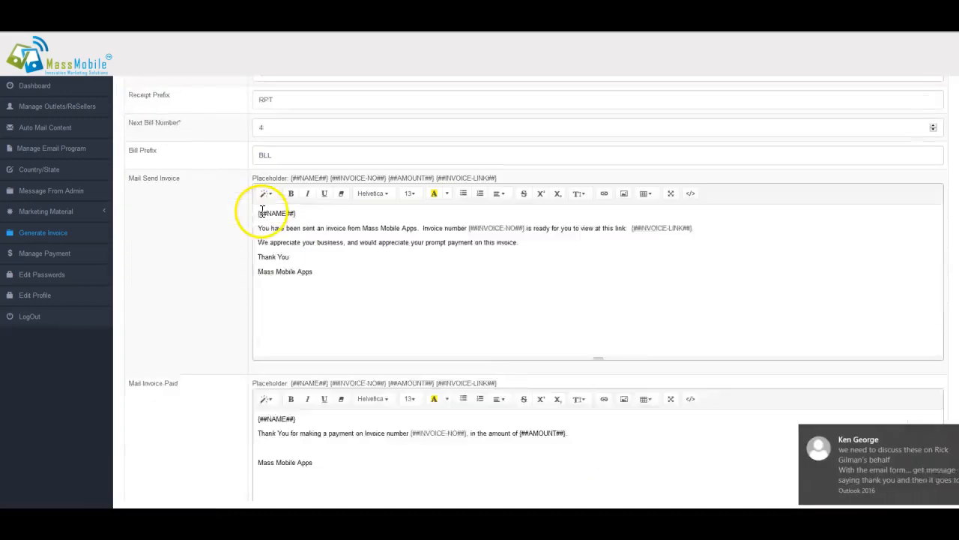
scroll(381, 250, "up", 2)
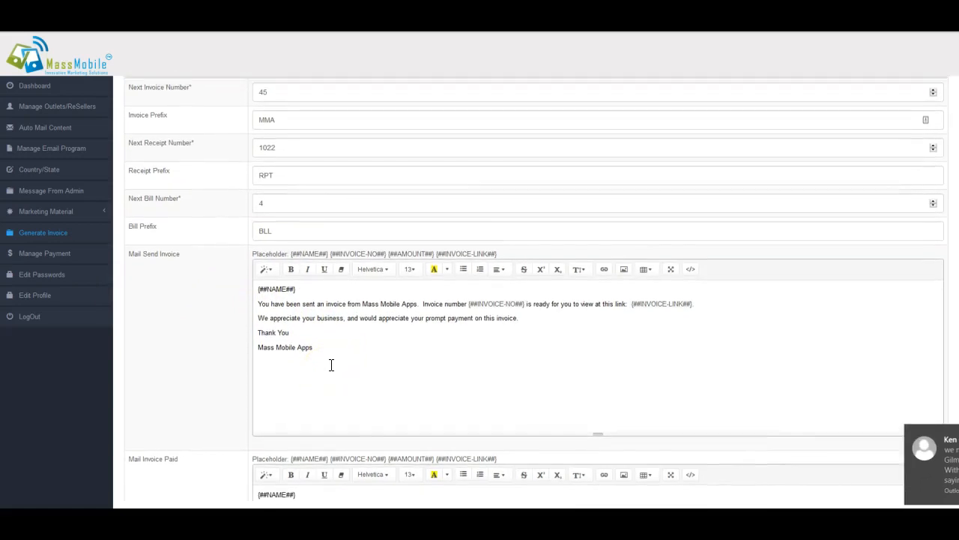
scroll(297, 296, "down", 2)
scroll(188, 336, "down", 3)
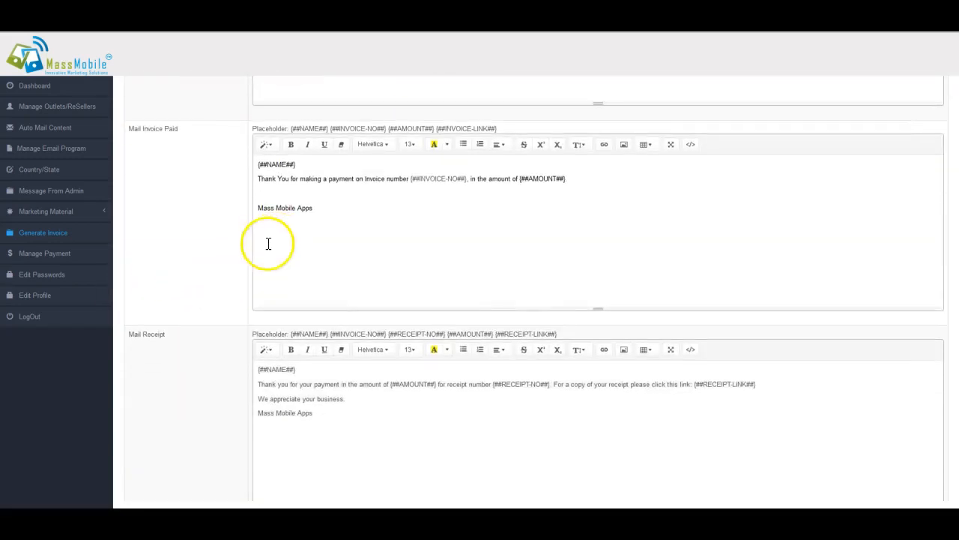
scroll(258, 331, "down", 1)
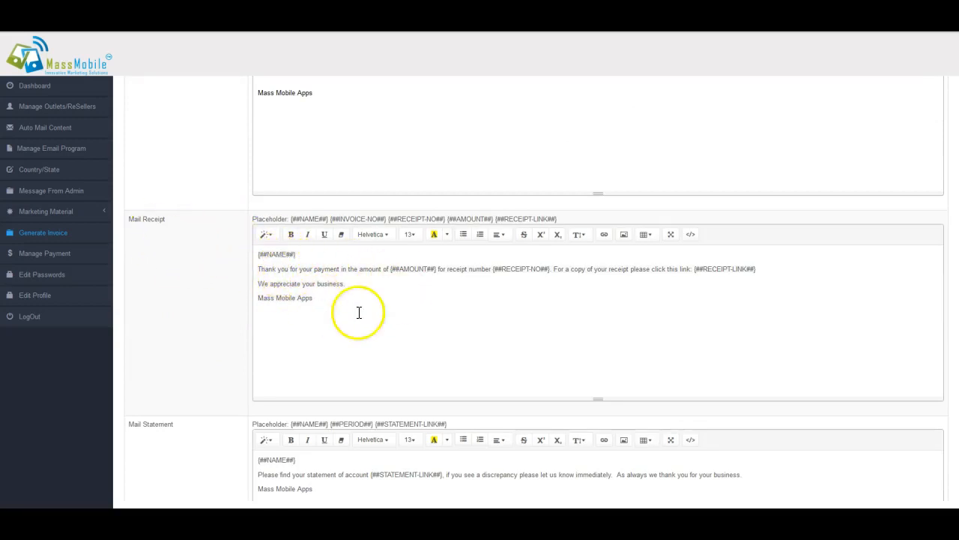
scroll(360, 285, "down", 2)
left_click_drag(347, 333, 265, 299)
left_click(349, 359)
scroll(308, 334, "down", 1)
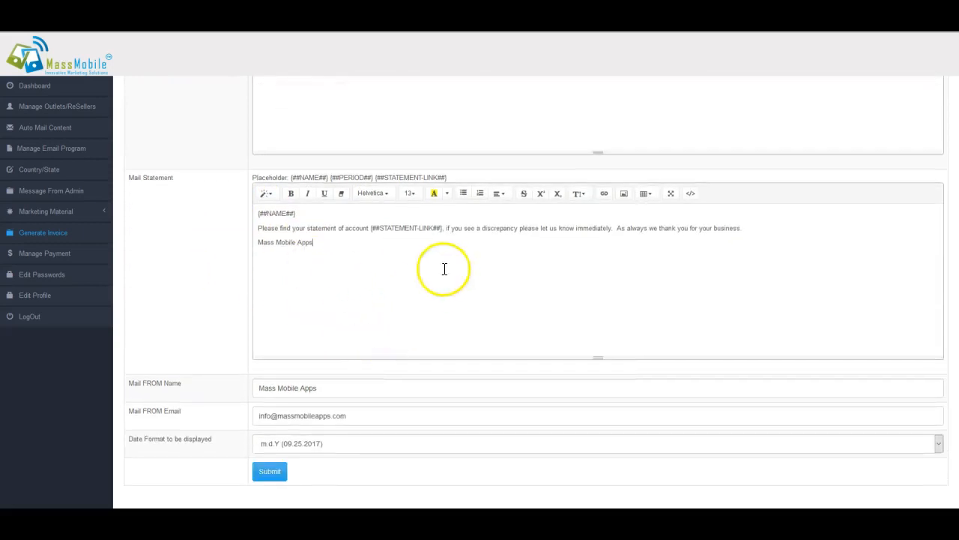
scroll(416, 300, "up", 2)
scroll(349, 317, "up", 3)
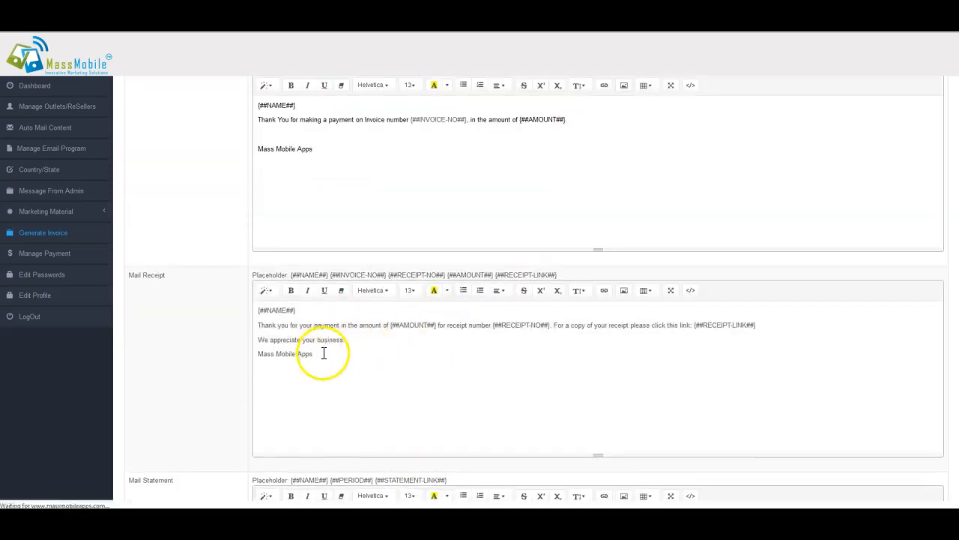
scroll(350, 361, "down", 3)
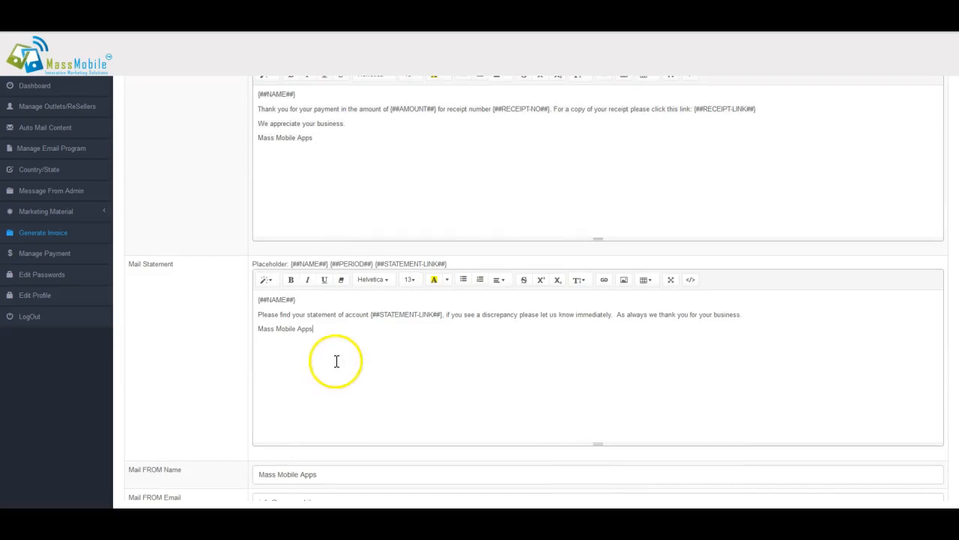
scroll(315, 352, "down", 1)
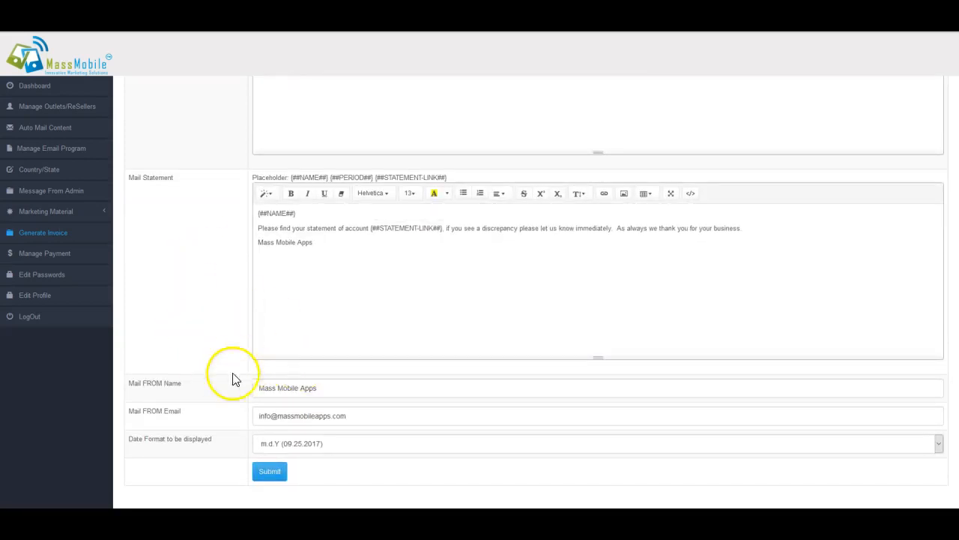
- Check the sender name and the displayed date format in the invoicing settings
left_click_drag(359, 396, 221, 387)
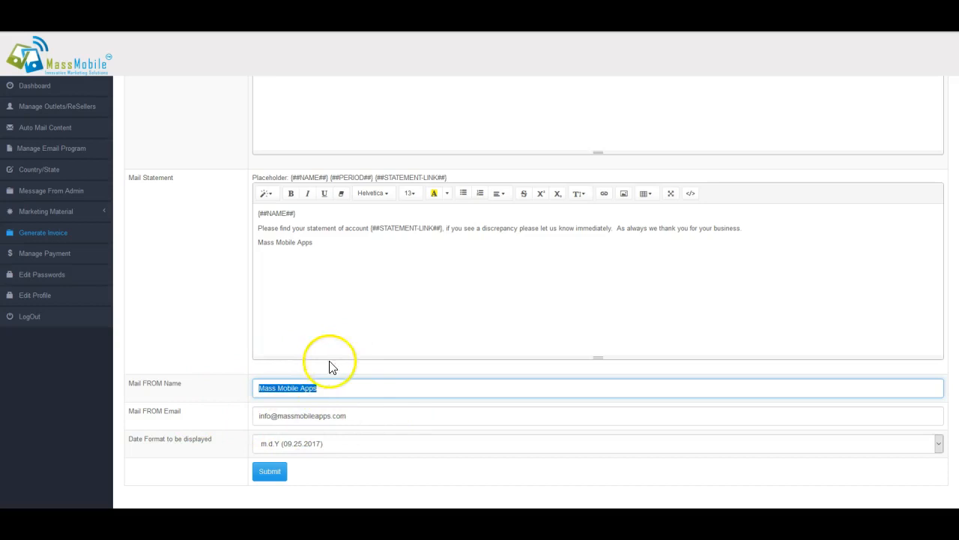
left_click(302, 445)
left_click(190, 255)
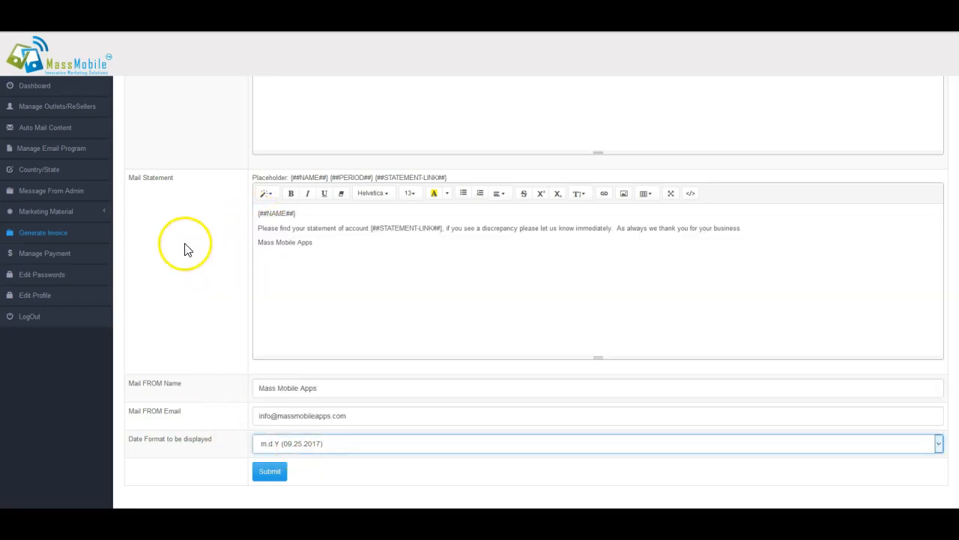
- Start a new invoice from the invoice list and browse the suggested existing client names
left_click(57, 235)
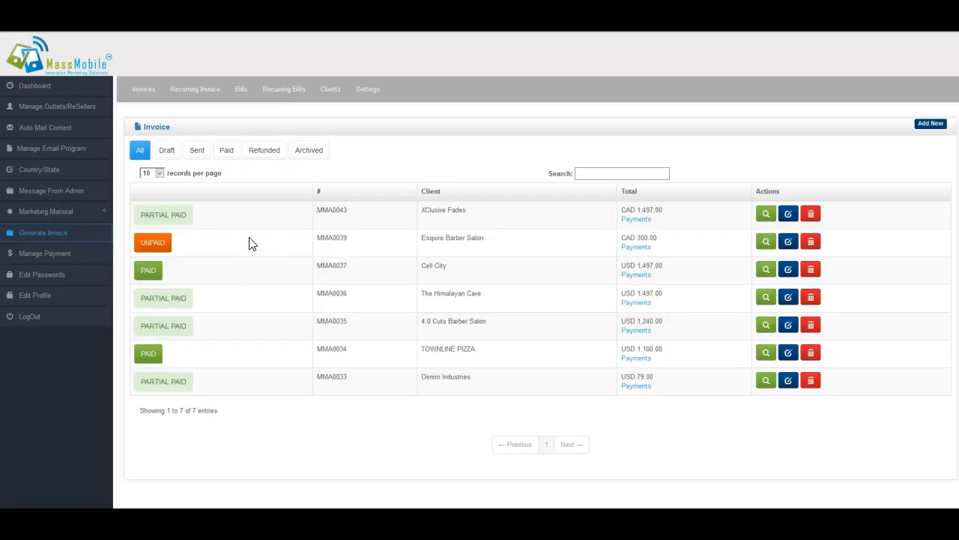
left_click(930, 123)
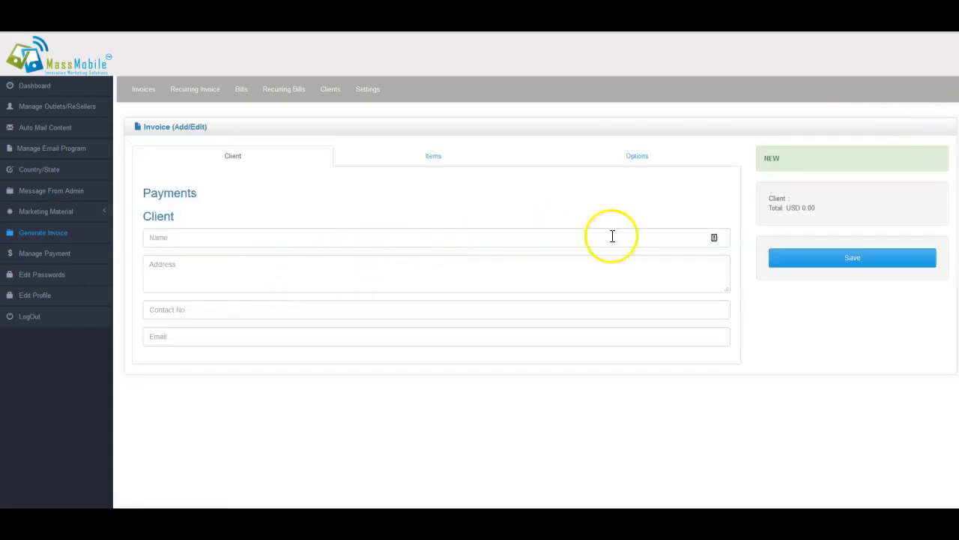
left_click(716, 240)
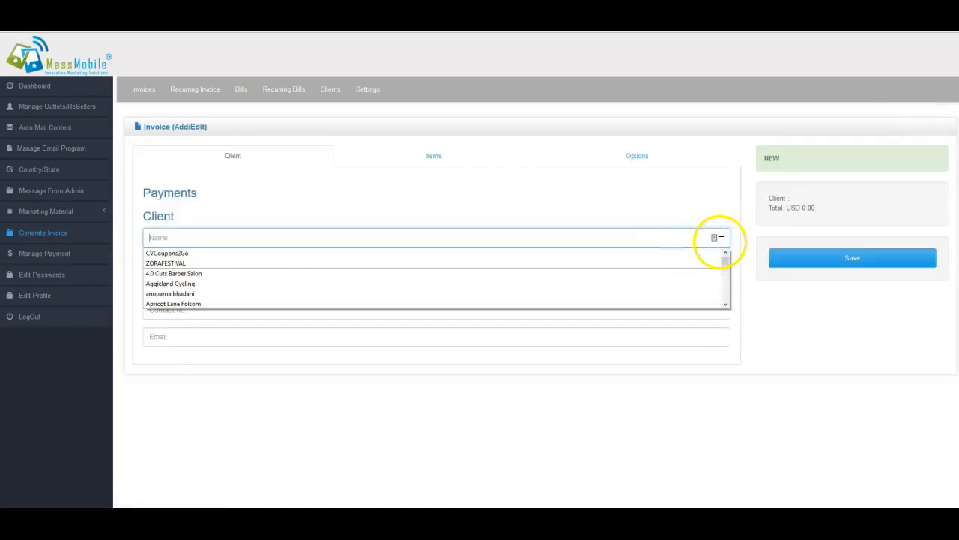
mouse_move(726, 262)
left_mouse_down()
mouse_move(727, 298)
mouse_move(724, 254)
left_mouse_up()
- Enter New Customer as the client name, fill in the address, contact number and e-mail, and save the invoice
left_click(188, 238)
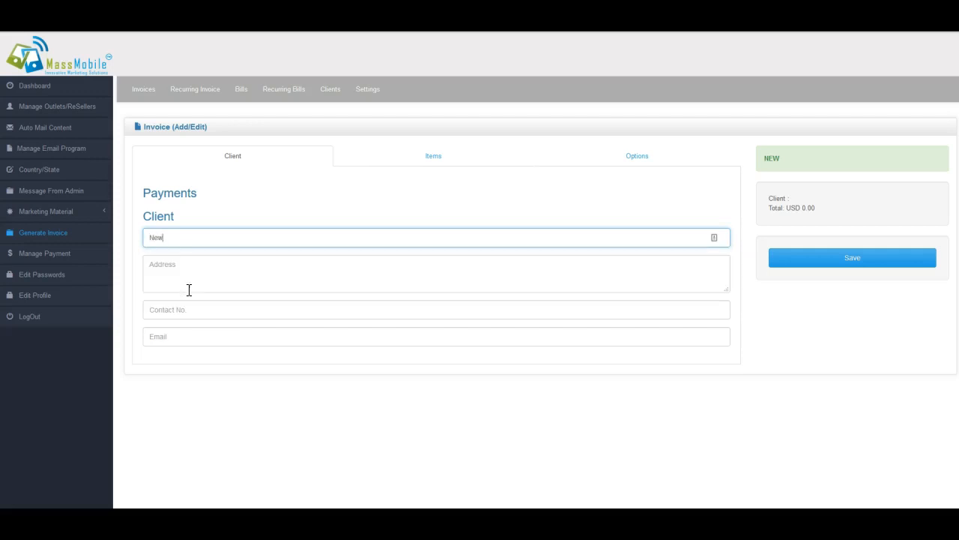
left_click(189, 290)
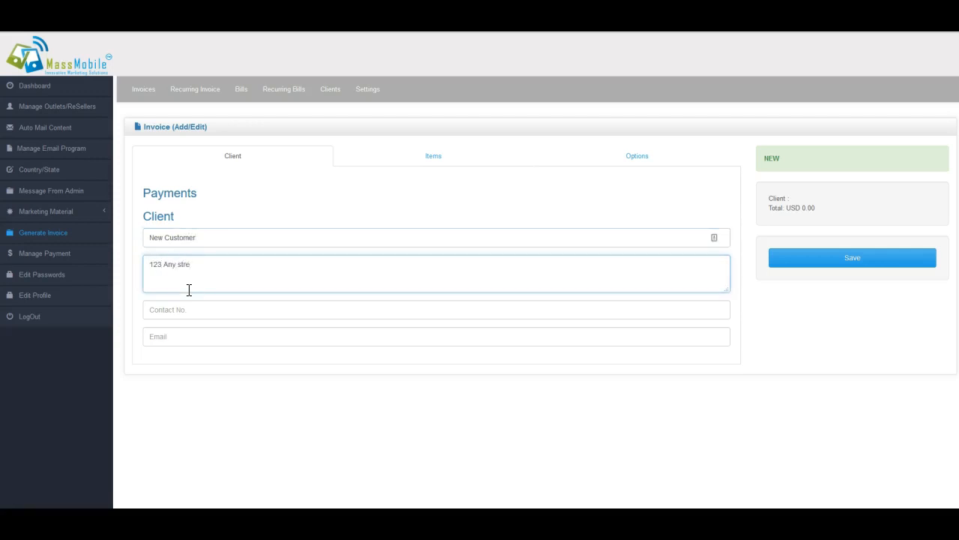
key("Tab")
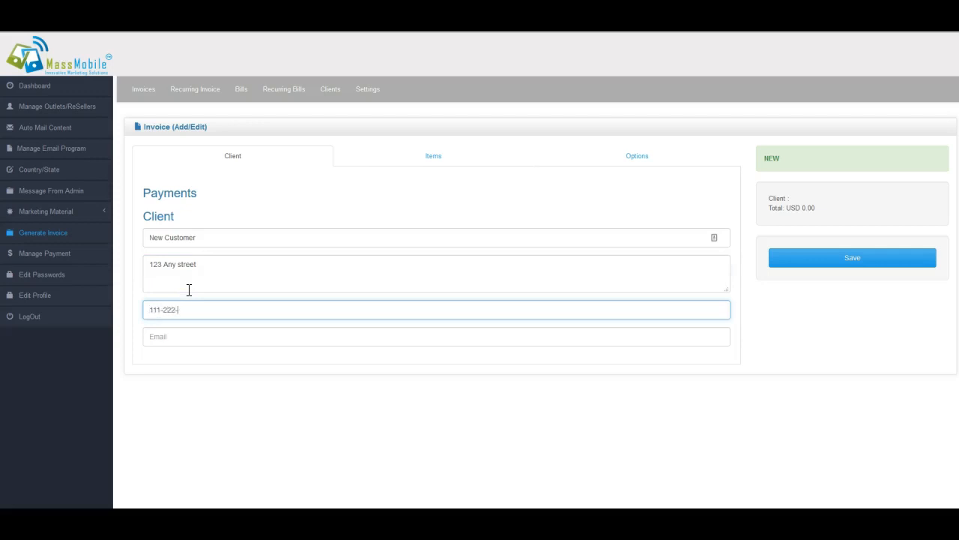
type("111-222-3333")
key("Tab")
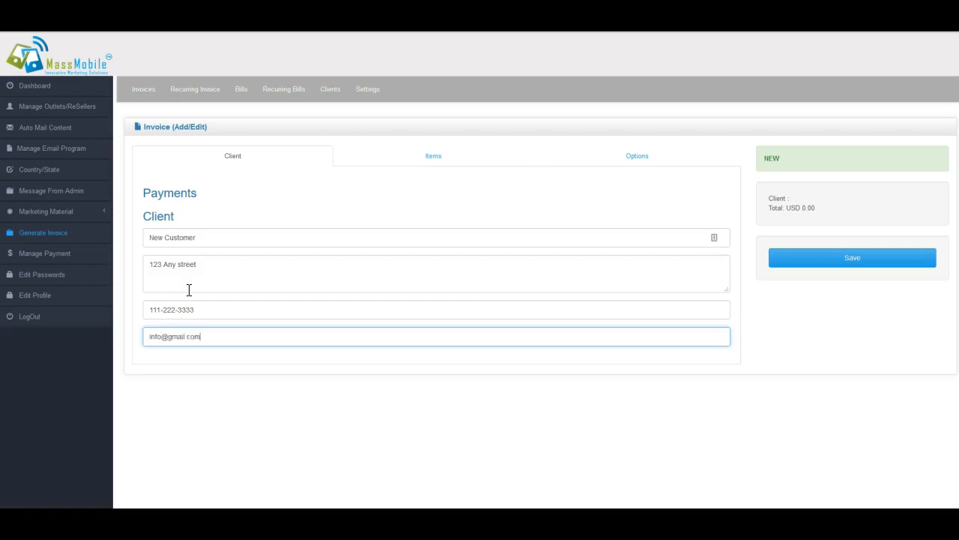
left_click(819, 261)
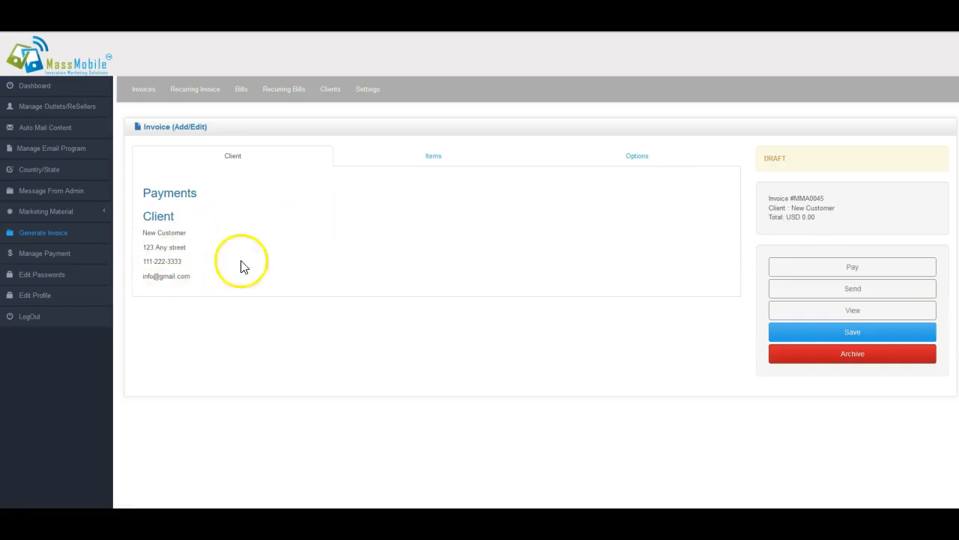
- Add a Website item priced at USD 1500 with quantity 1 to the invoice and save it
left_click(435, 158)
left_click(240, 217)
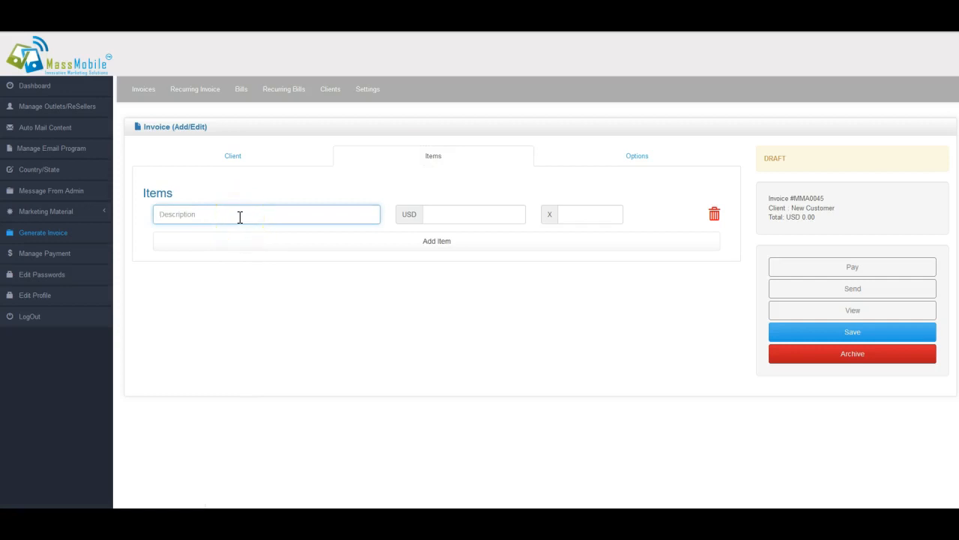
key("BackSpace")
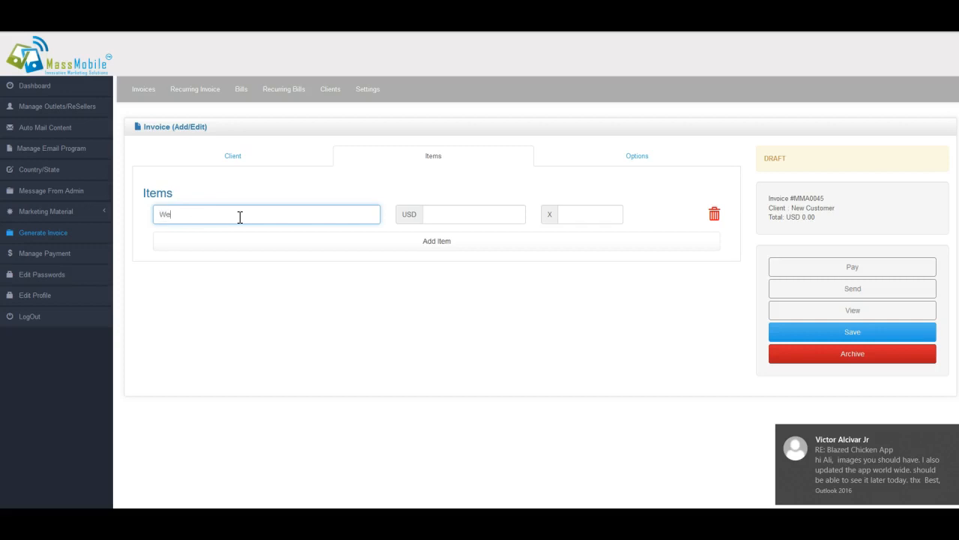
type("bsite")
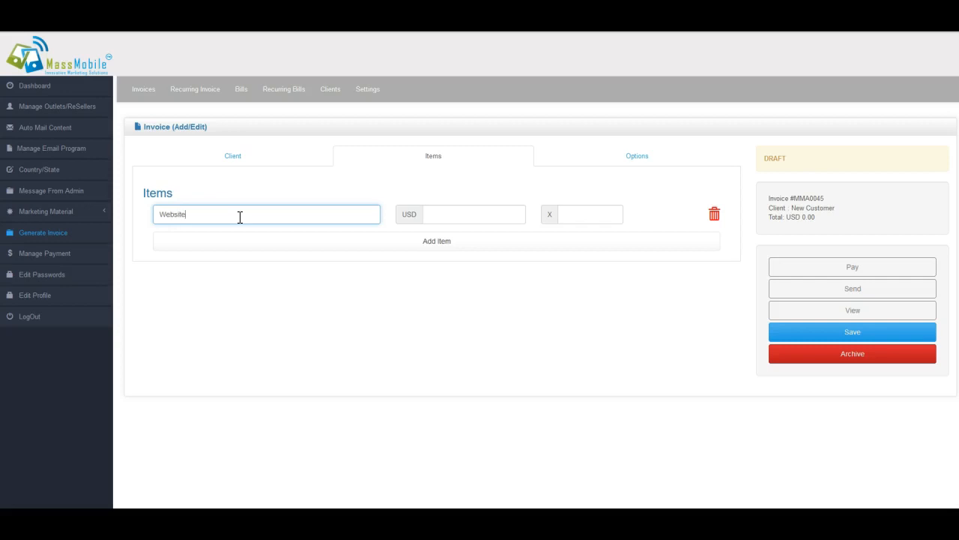
key("Tab")
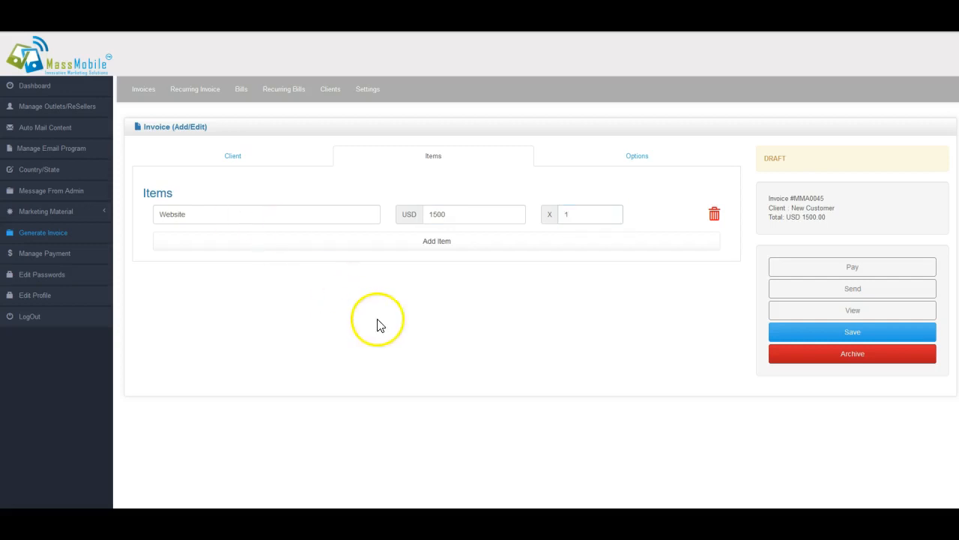
left_click(788, 335)
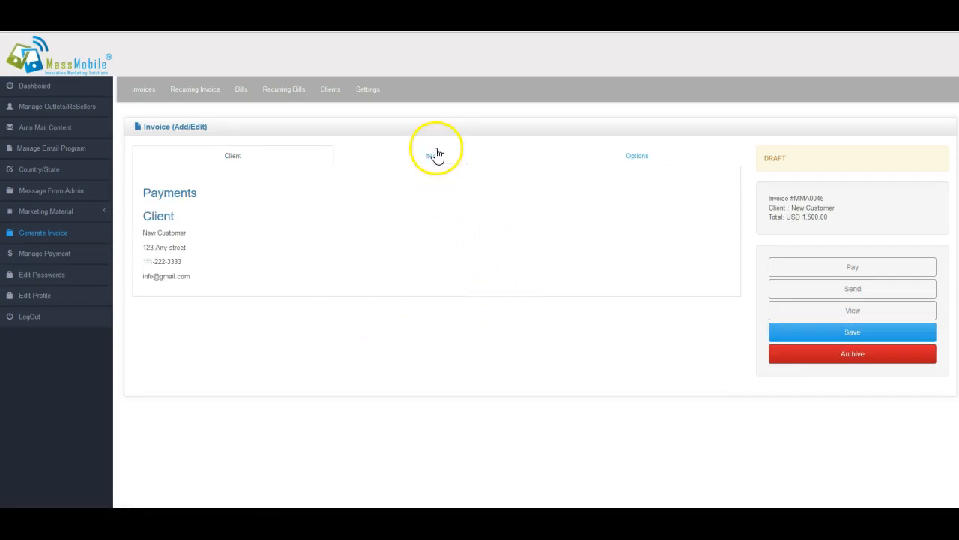
- Add three blank item rows below the Website item and delete them again
left_click(435, 157)
left_click(409, 269)
left_click(424, 285)
left_click(453, 294)
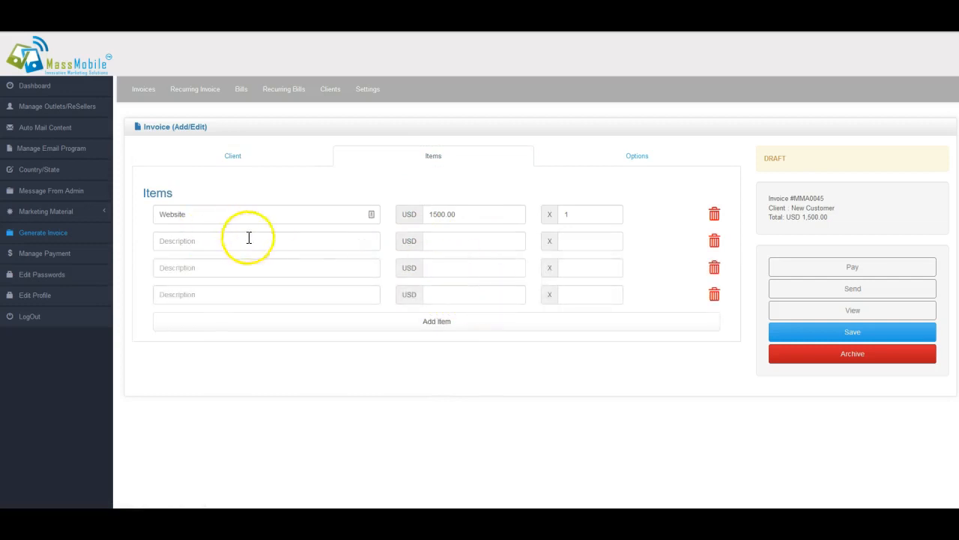
left_click(715, 241)
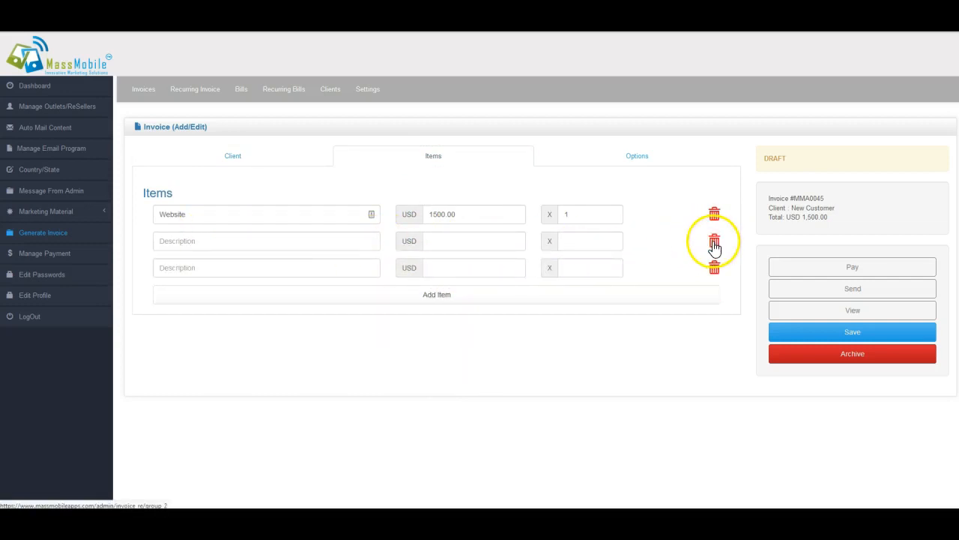
left_click(714, 241)
left_click(714, 241)
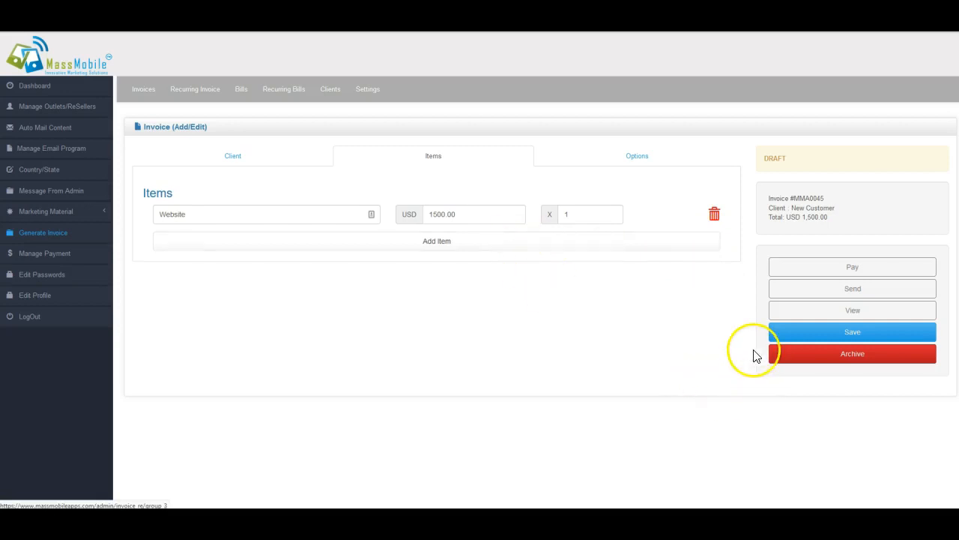
- Examine the invoice options, covering currency, notes, discount and the two tax entries
left_click(627, 158)
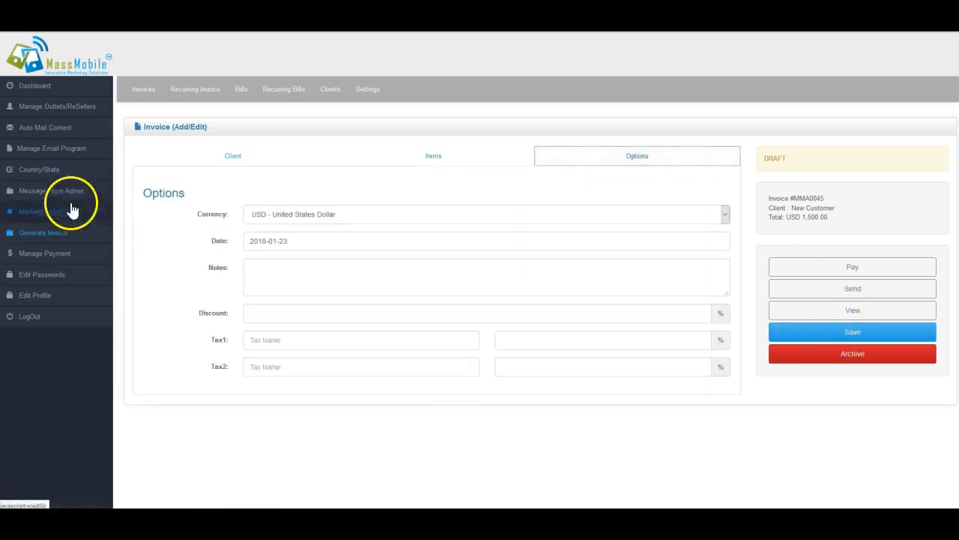
left_click(298, 215)
left_click(298, 215)
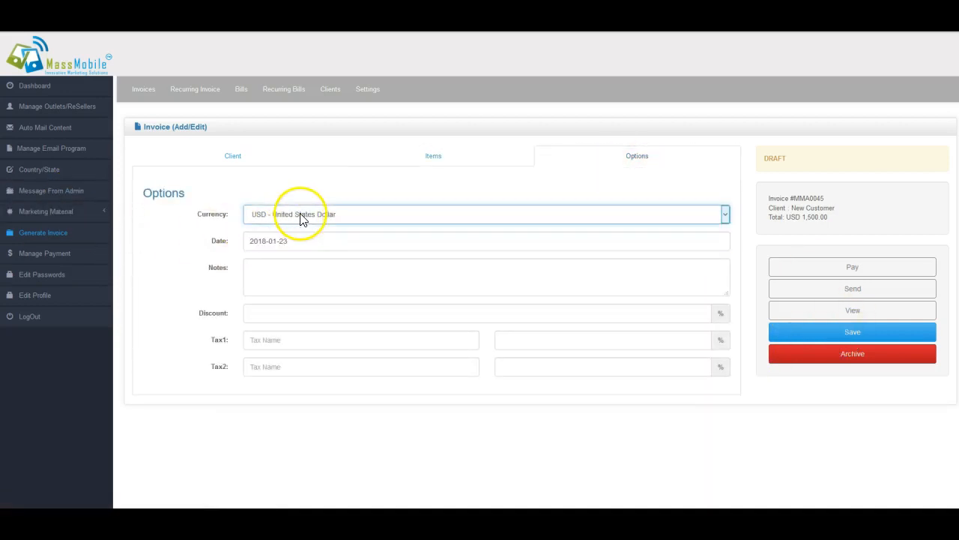
left_click(300, 272)
left_click(443, 313)
left_click(354, 342)
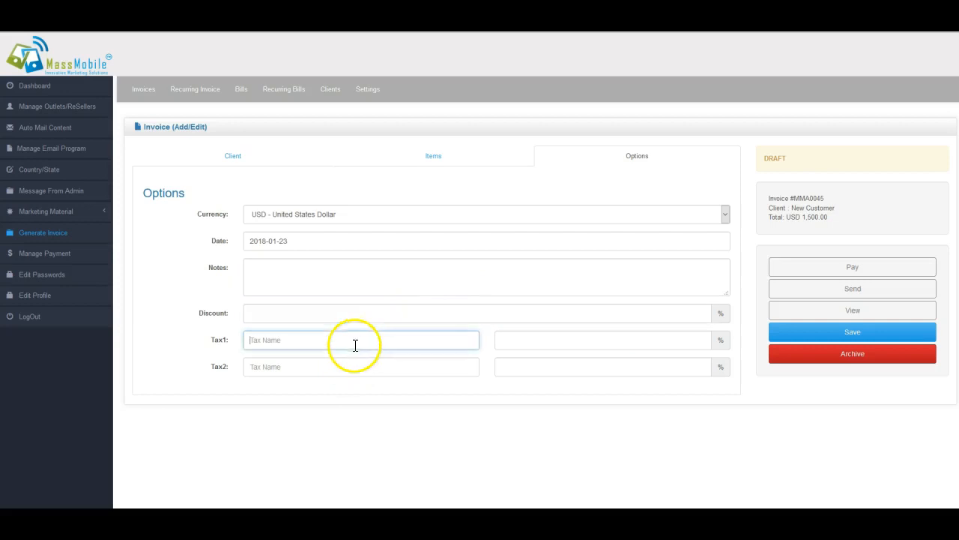
left_click(353, 366)
left_click(363, 341)
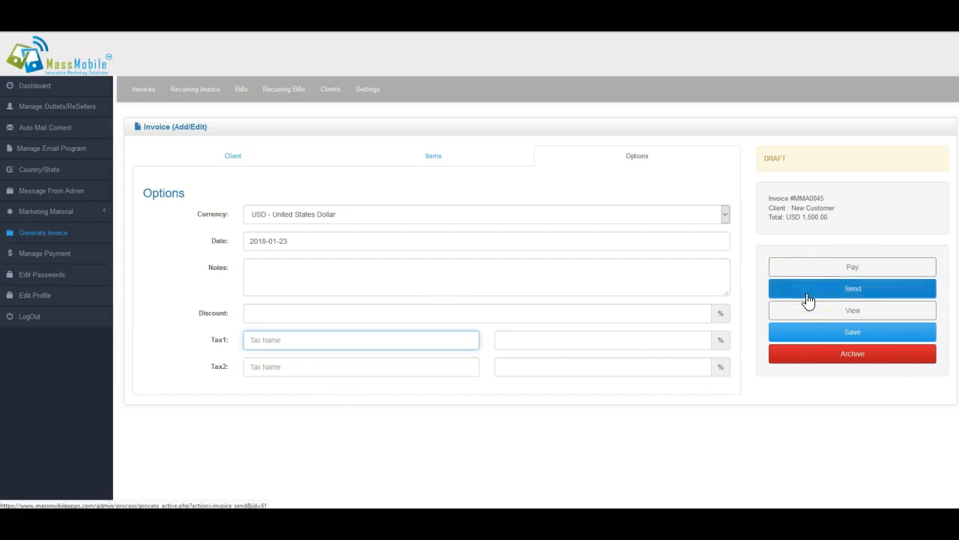
- Send the invoice to New Customer and locate its entry in the invoice list
left_click(846, 298)
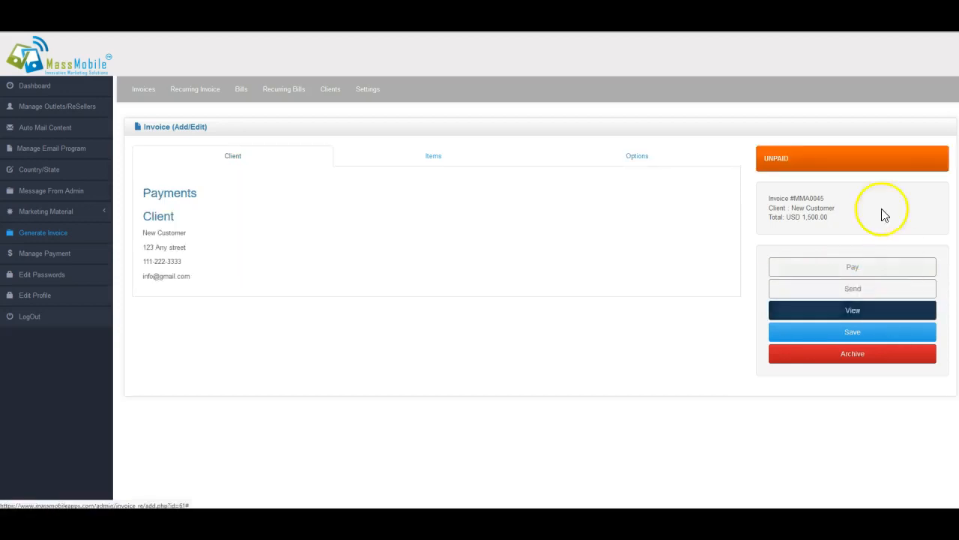
left_click(54, 235)
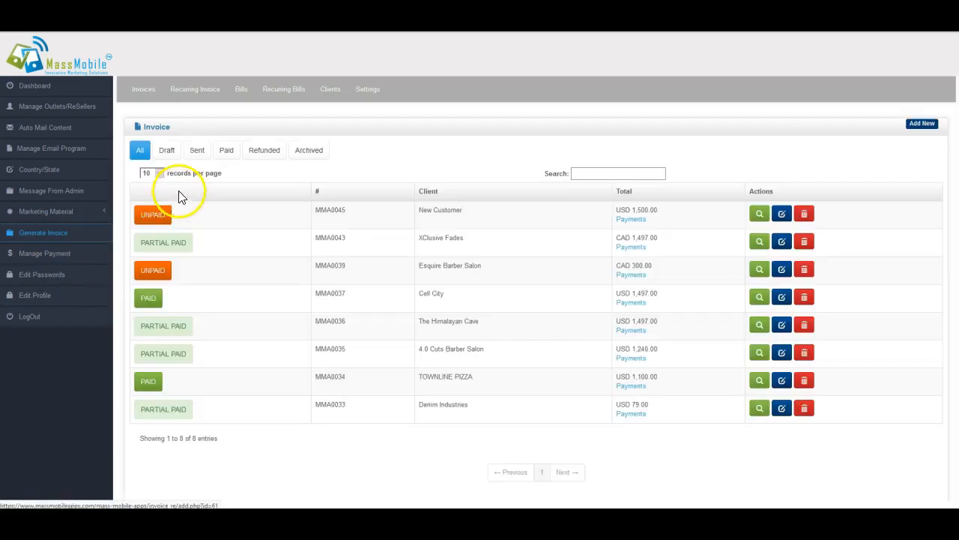
double_click(425, 211)
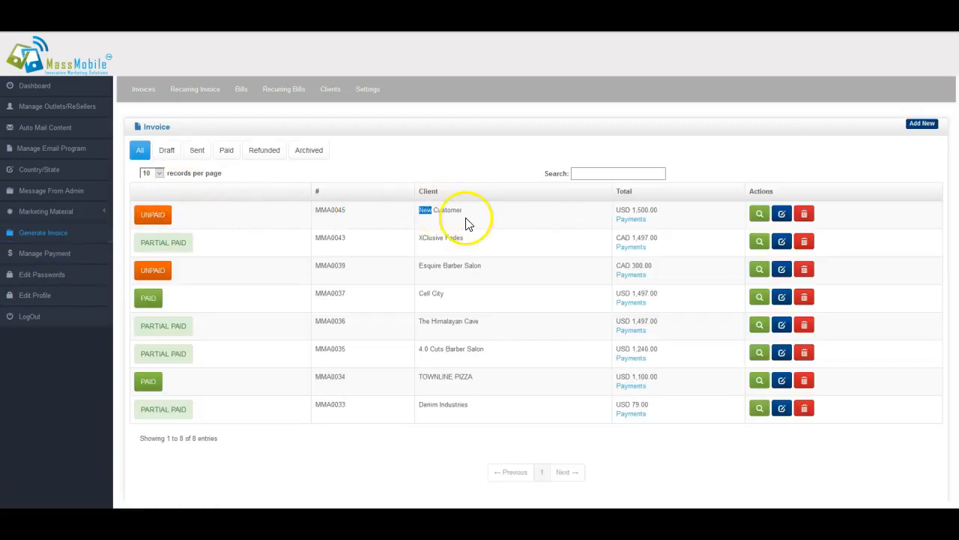
- Check the dashboard's daily invoiced chart for the amount on January 23
left_click(43, 91)
scroll(687, 380, "down", 2)
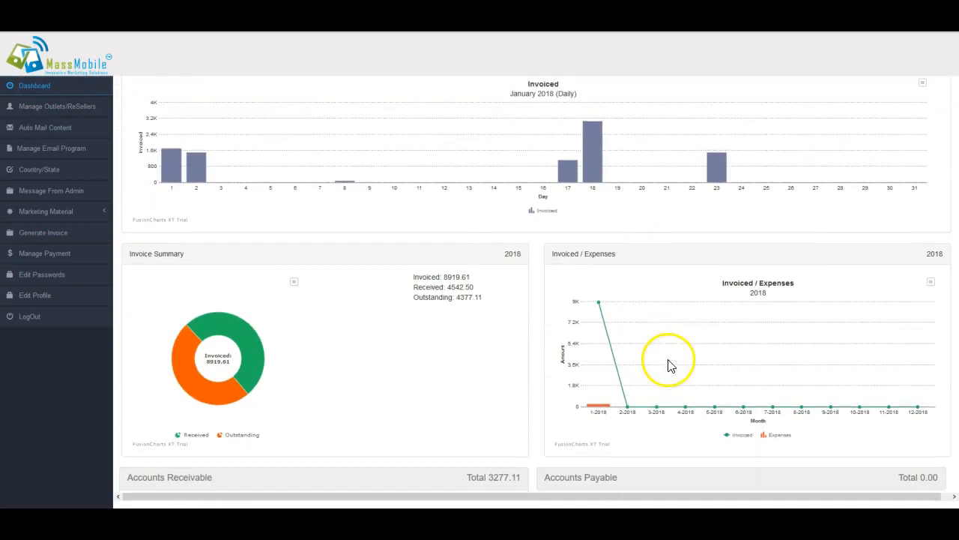
mouse_move(717, 176)
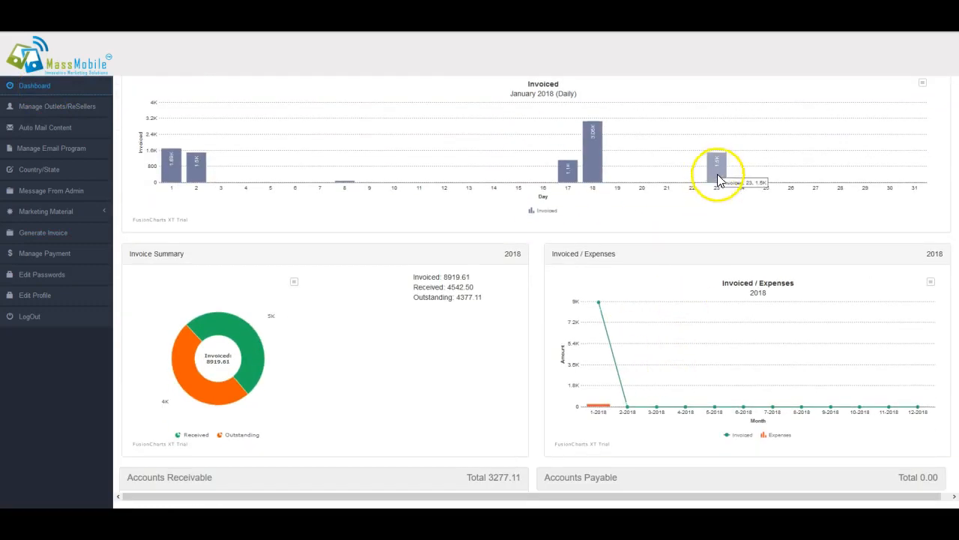
- Record a cash payment of 1500 dated 2018-01-23 on New Customer's unpaid invoice and save it
left_click(60, 232)
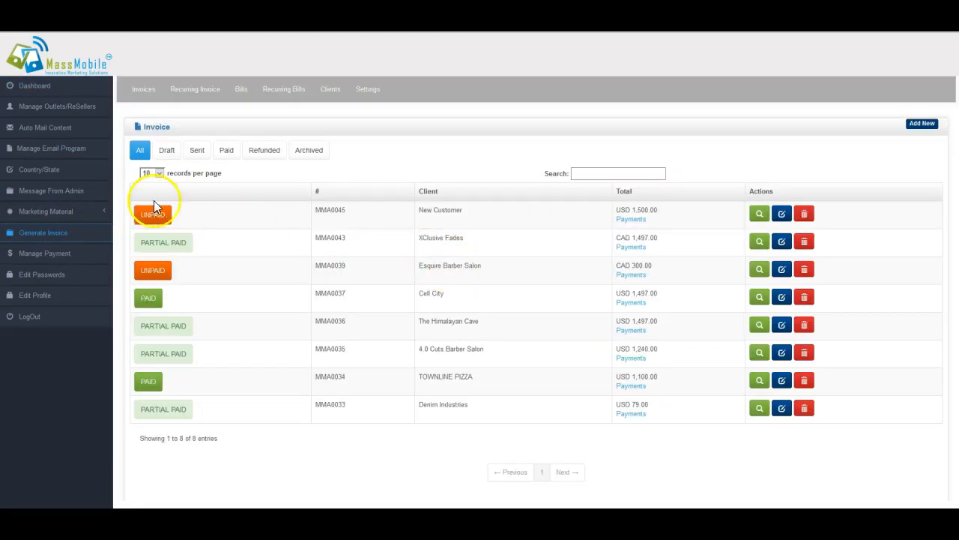
left_click(153, 216)
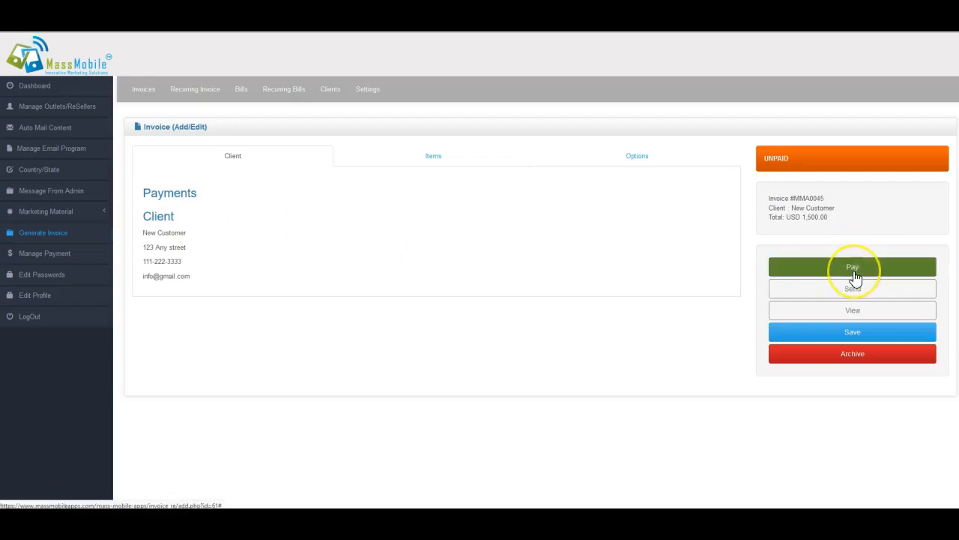
left_click(847, 267)
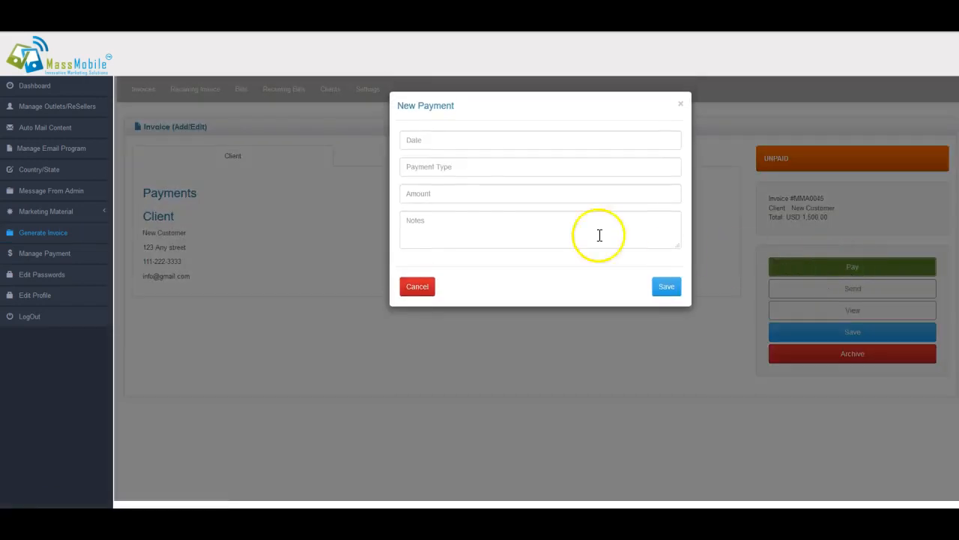
left_click(435, 141)
left_click(446, 235)
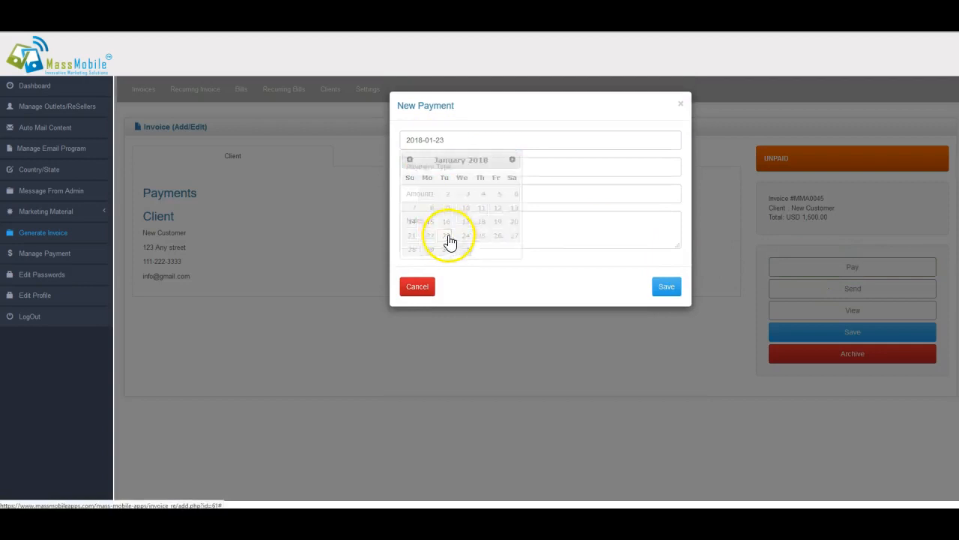
left_click(458, 166)
left_click(458, 165)
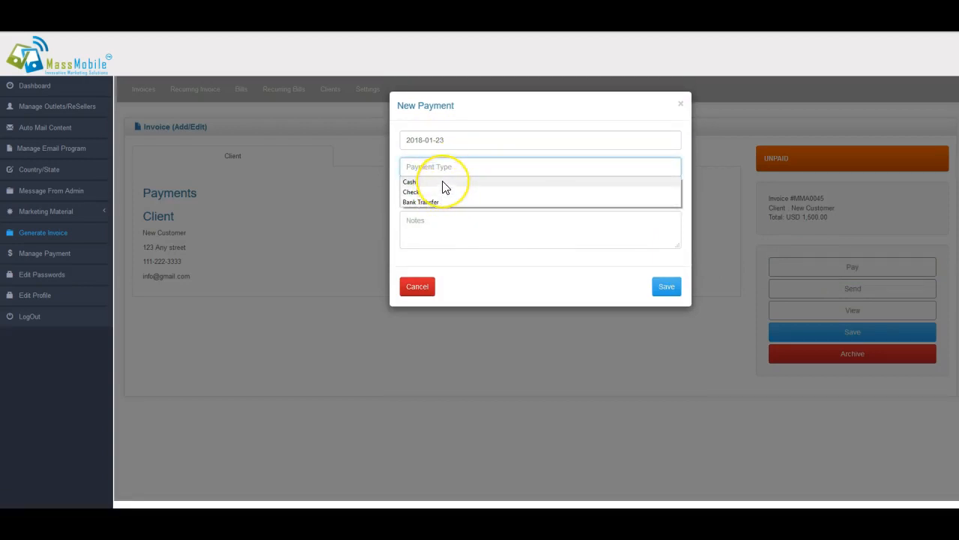
left_click(443, 184)
left_click(454, 195)
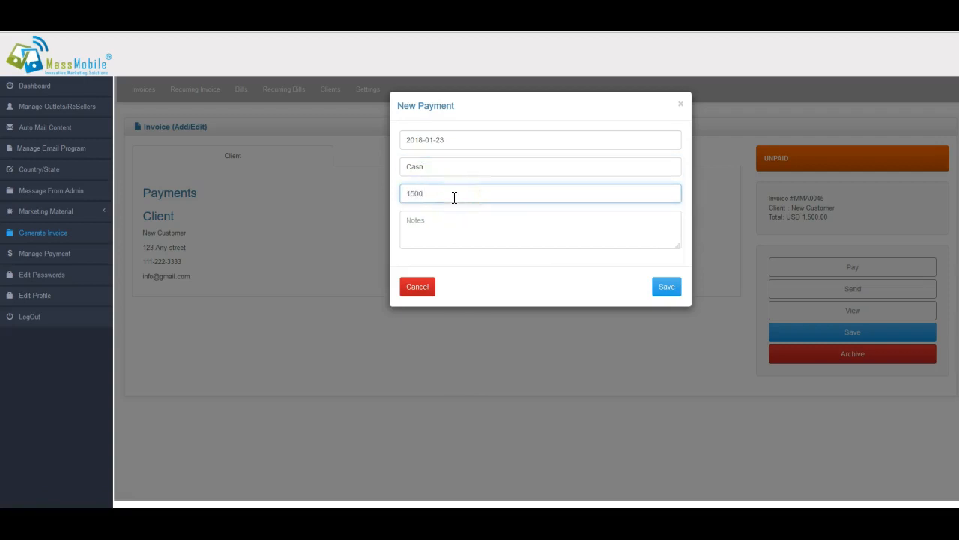
left_click(666, 285)
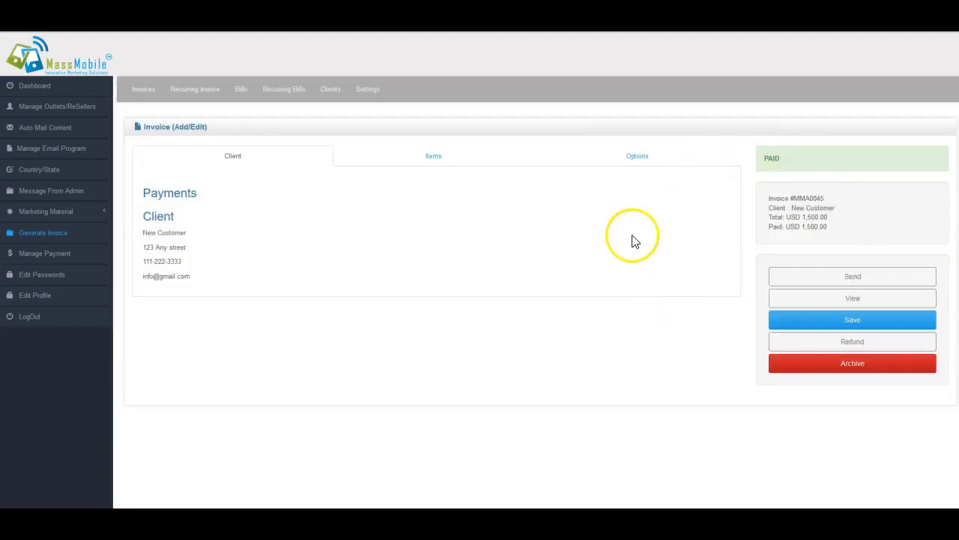
- Check New Customer's invoice status in the invoice list, and review the dashboard's invoice summary and accounts receivable
left_click(143, 89)
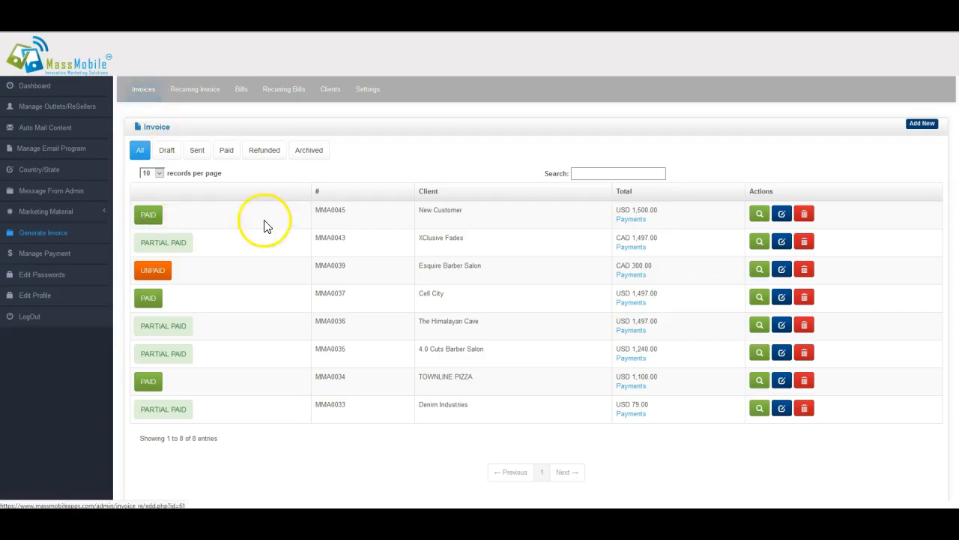
left_click(43, 94)
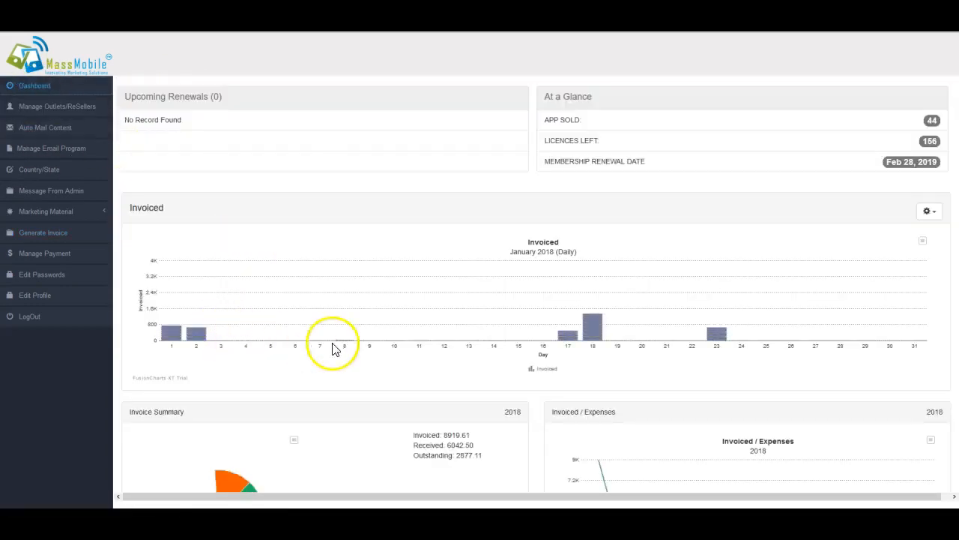
scroll(649, 321, "down", 1)
scroll(271, 440, "down", 2)
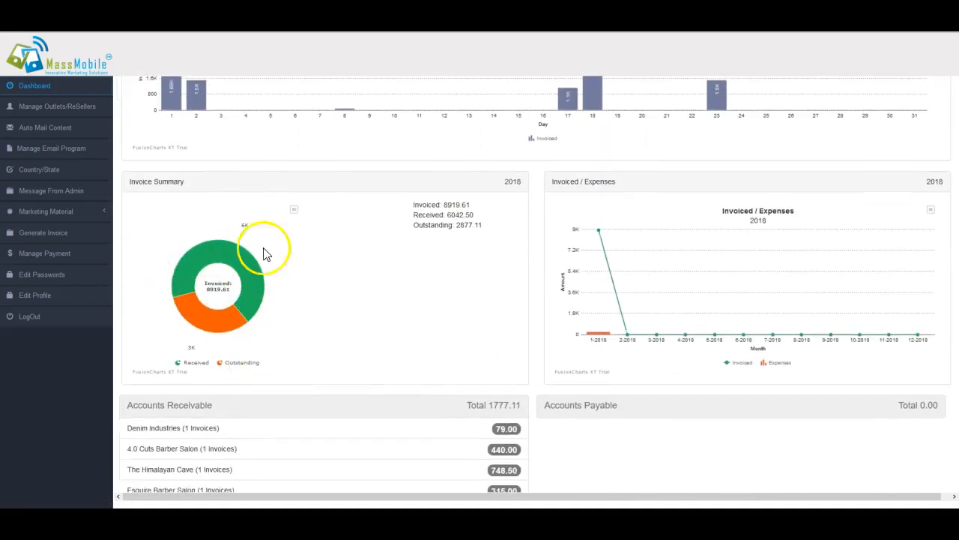
scroll(317, 332, "down", 1)
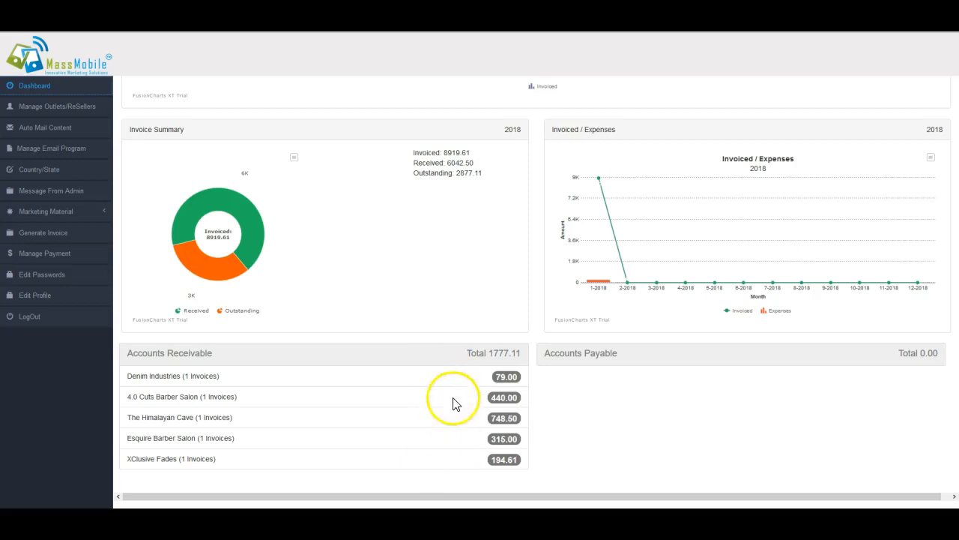
scroll(300, 396, "up", 2)
- Return to the invoicing section and review the list of bills
left_click(42, 233)
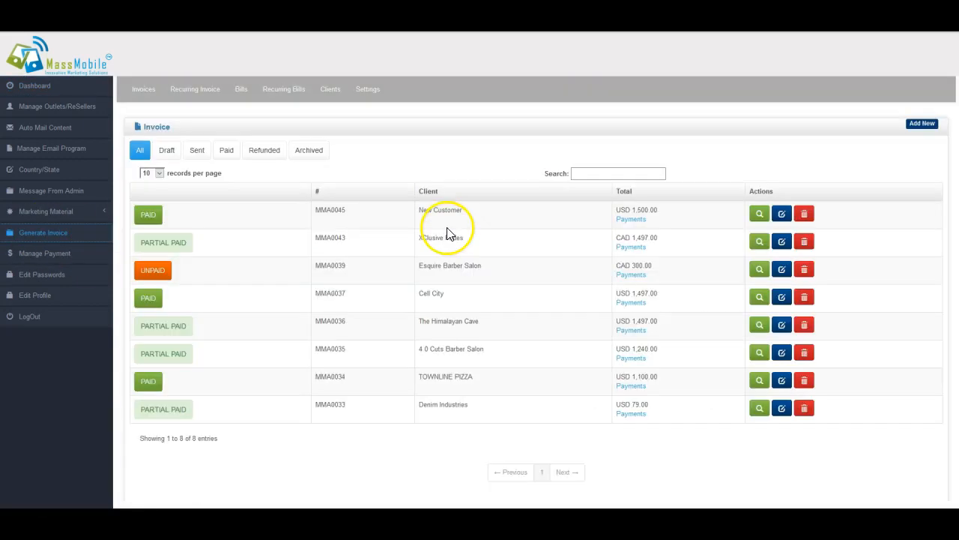
left_click(241, 89)
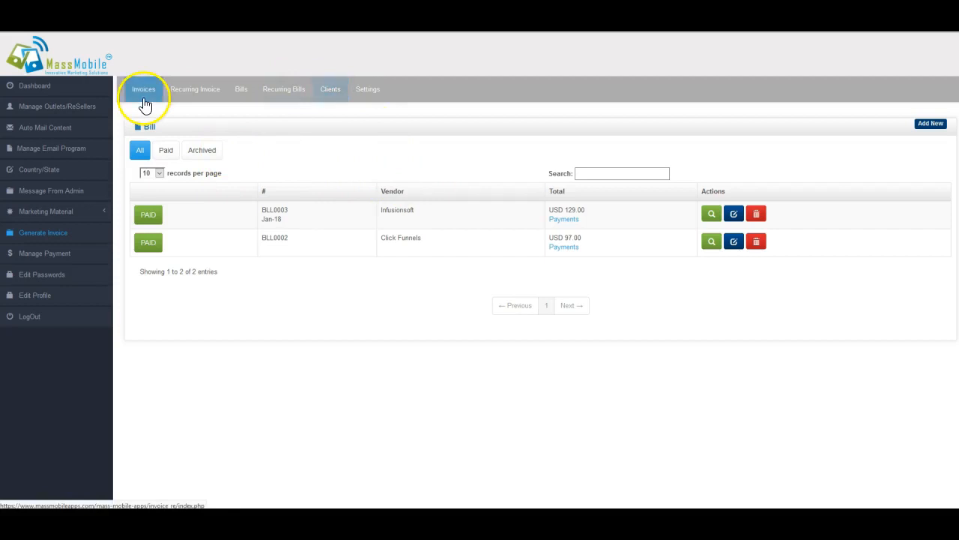
- Start a new recurring invoice and browse the available billing intervals in its options
left_click(196, 90)
left_click(937, 126)
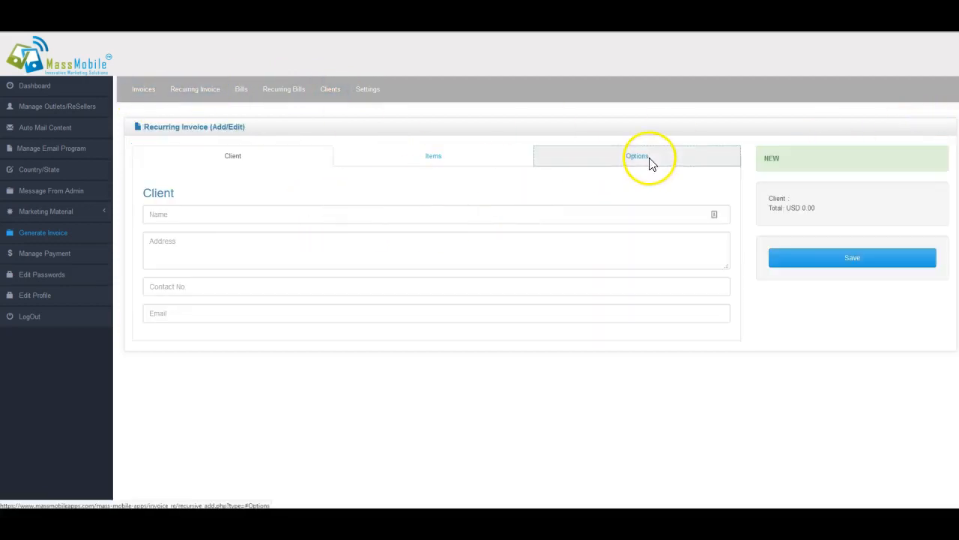
left_click(649, 160)
left_click(316, 241)
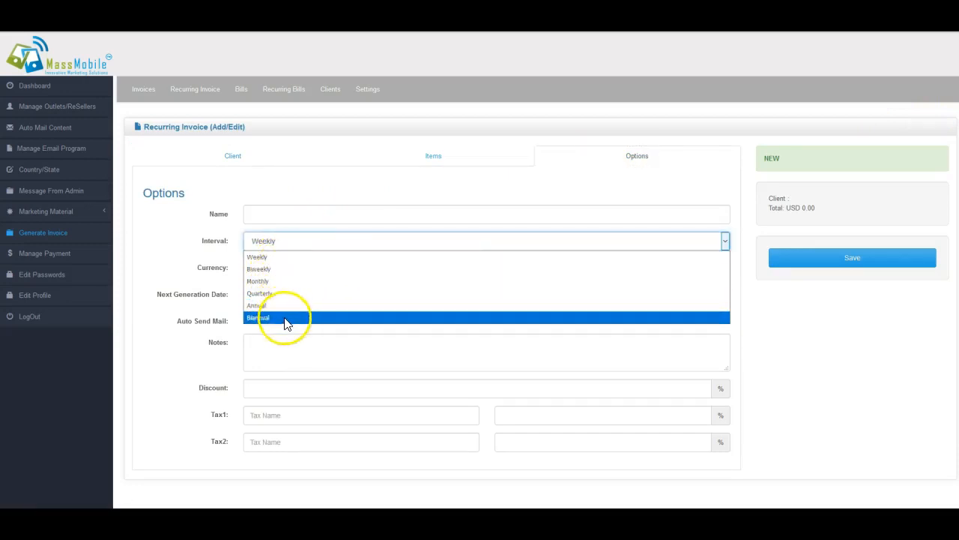
left_click(192, 249)
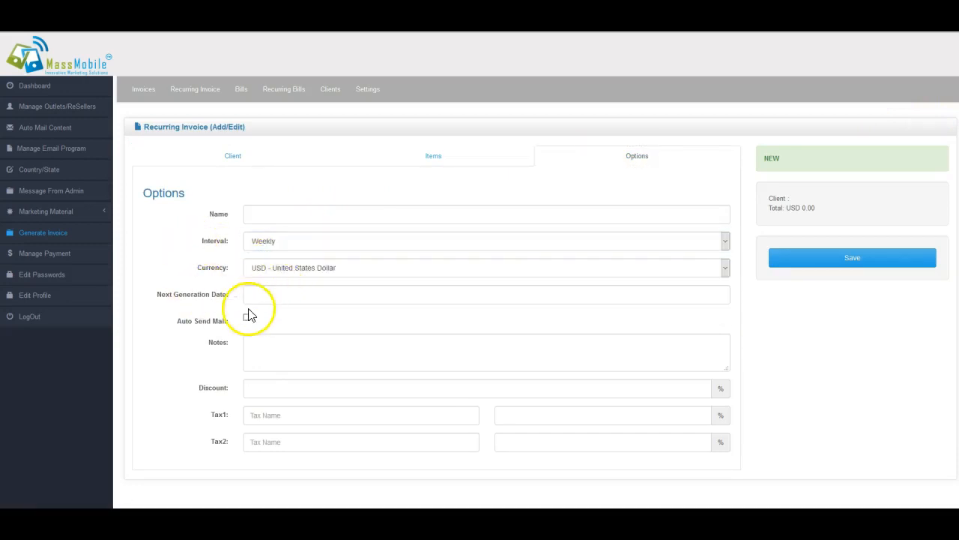
- Set the recurring invoice's next generation date to 2018-02-24 and enable Auto Send Mail
left_click(272, 294)
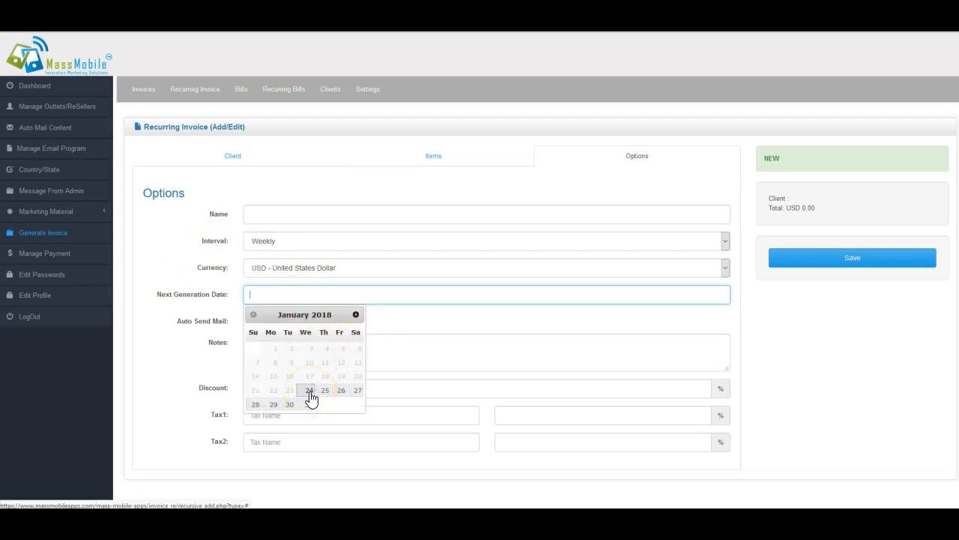
left_click(358, 315)
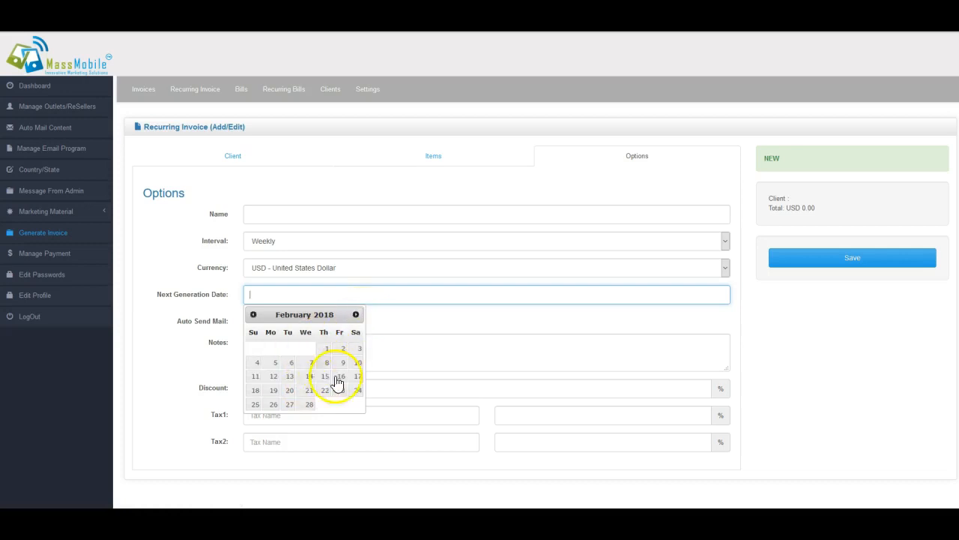
left_click(358, 391)
left_click(247, 318)
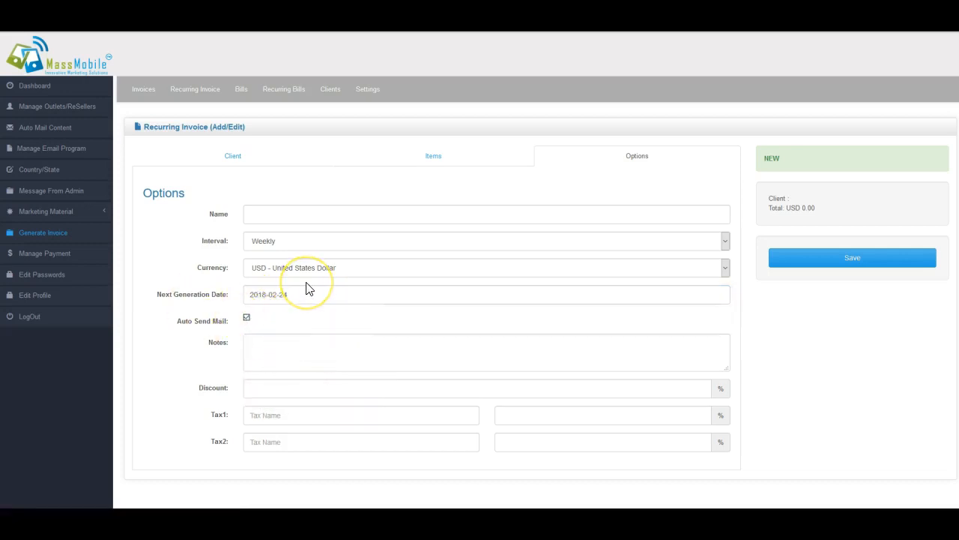